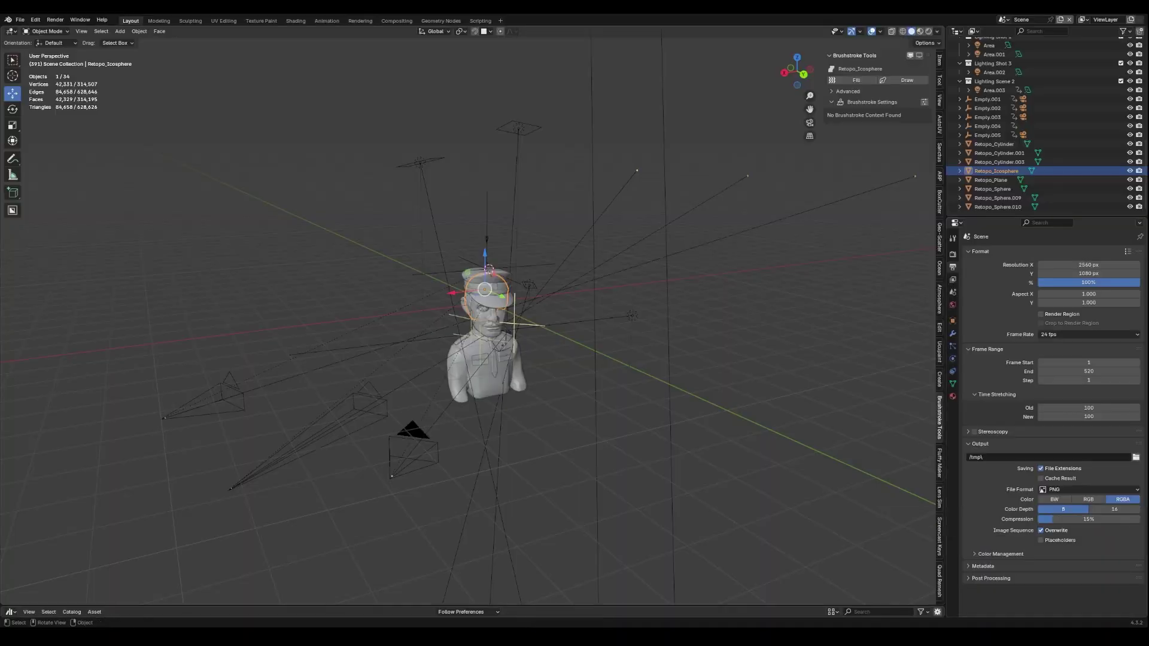
- Zoom in, orbit to a three-quarter view, and inspect the face mesh topology in edit mode
scroll(546, 401, "up", 2)
scroll(546, 401, "up", 2)
scroll(545, 401, "up", 2)
scroll(546, 401, "up", 2)
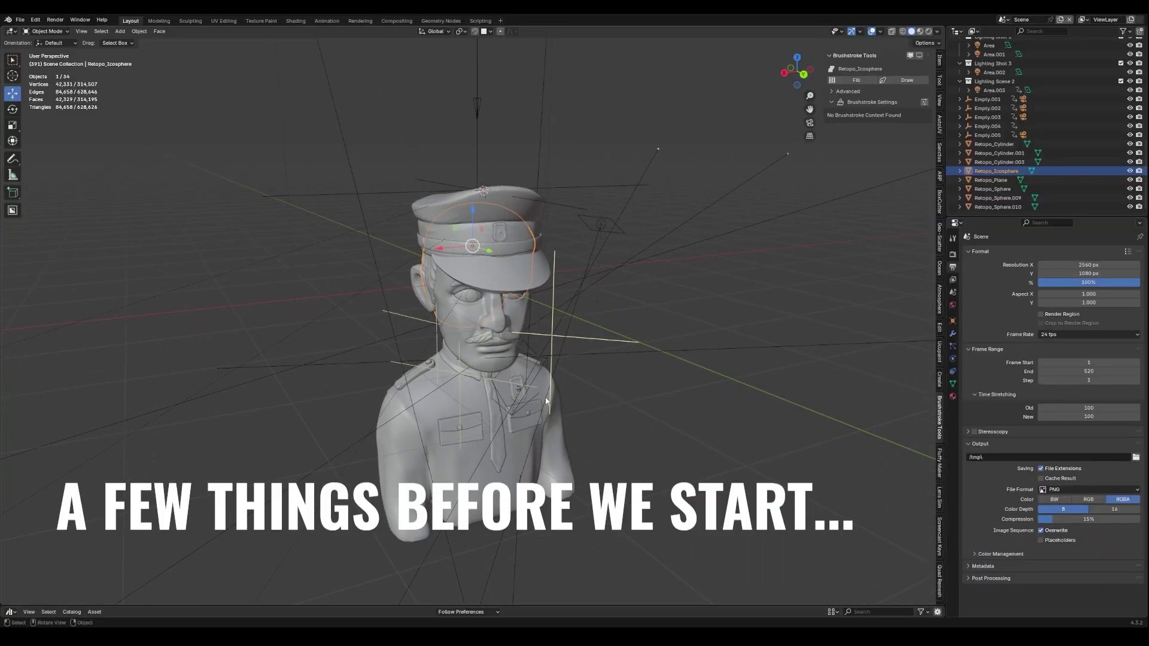
mouse_move(546, 400)
middle_mouse_down()
mouse_move(483, 387)
mouse_move(228, 388)
mouse_move(406, 325)
middle_mouse_up()
scroll(473, 318, "up", 3)
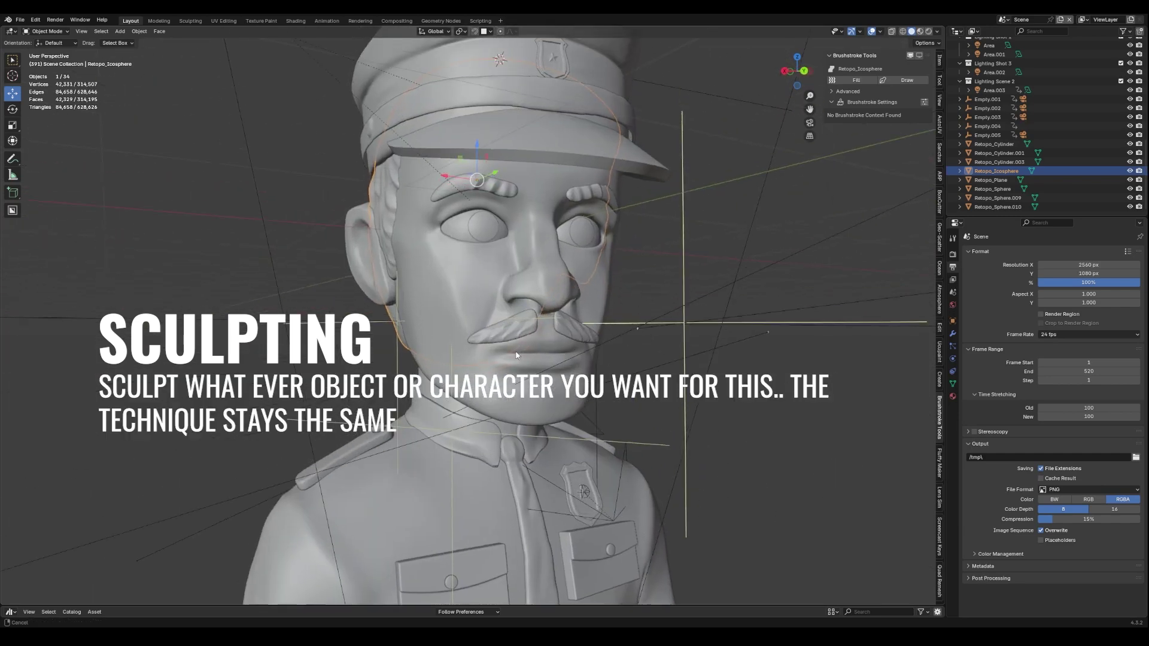
left_click(473, 318)
key("Tab")
key("Tab")
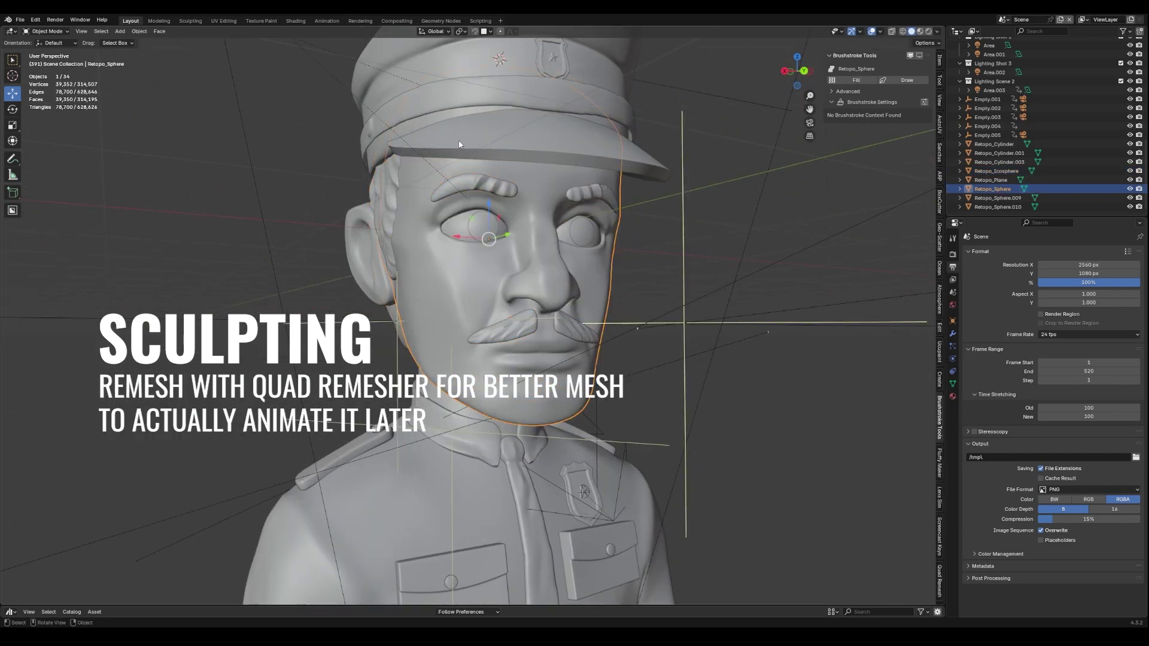
- Select the cap brim and hat band and inspect the hat band's topology in edit mode
left_click(453, 126)
left_click(439, 102)
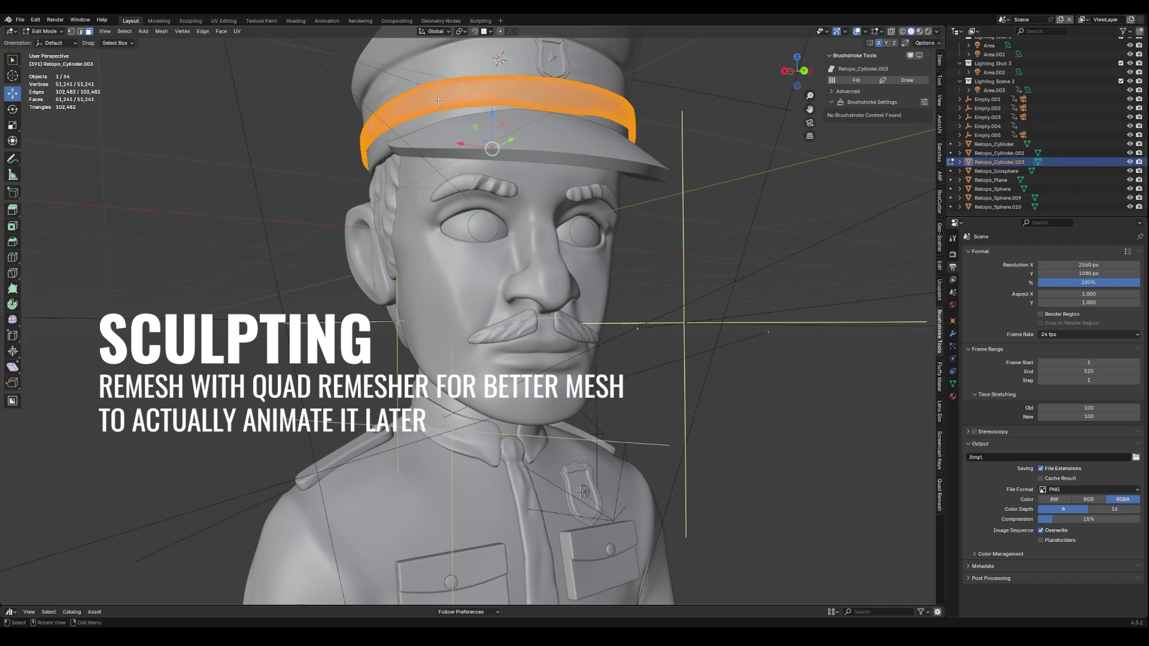
left_click(438, 68)
key("Tab")
key("Tab")
scroll(509, 239, "down", 5)
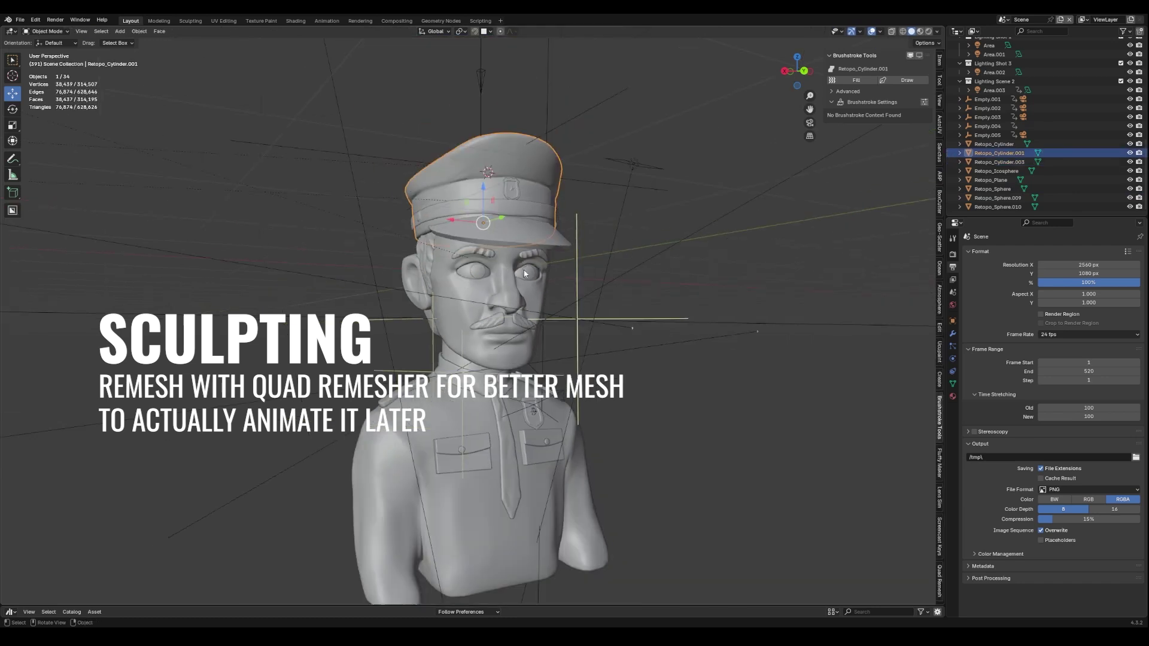
- Orbit out to the whole bust and briefly inspect the body mesh's topology
mouse_move(538, 323)
middle_mouse_down()
mouse_move(572, 327)
mouse_move(452, 388)
middle_mouse_up()
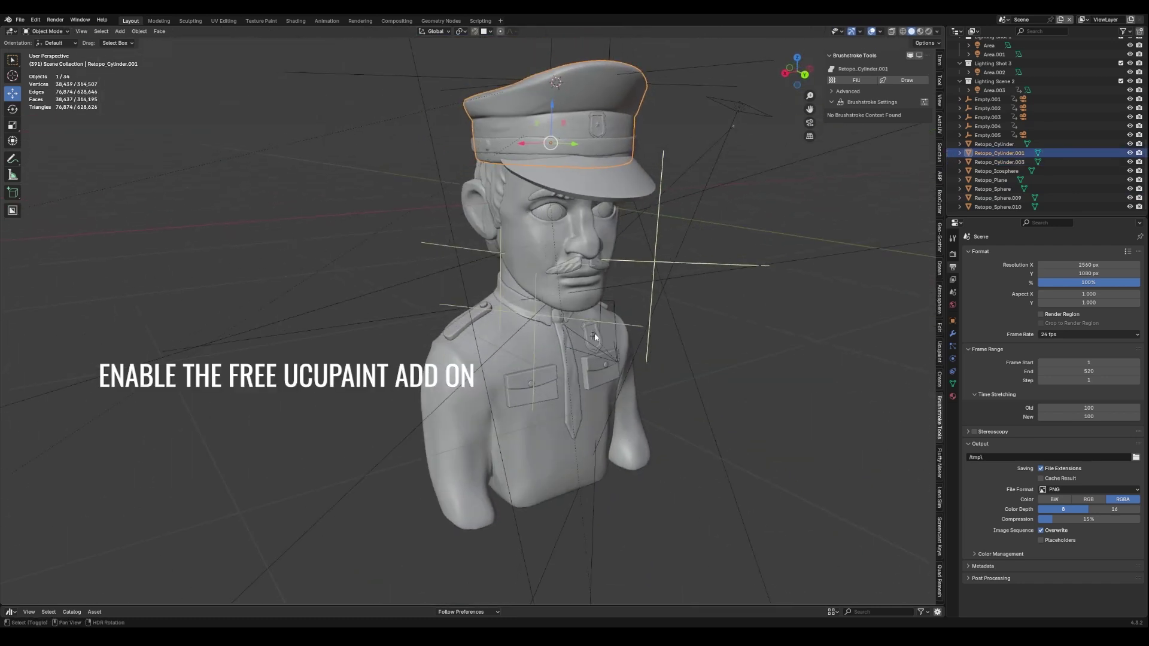
left_click(452, 388)
key("Tab")
key("Tab")
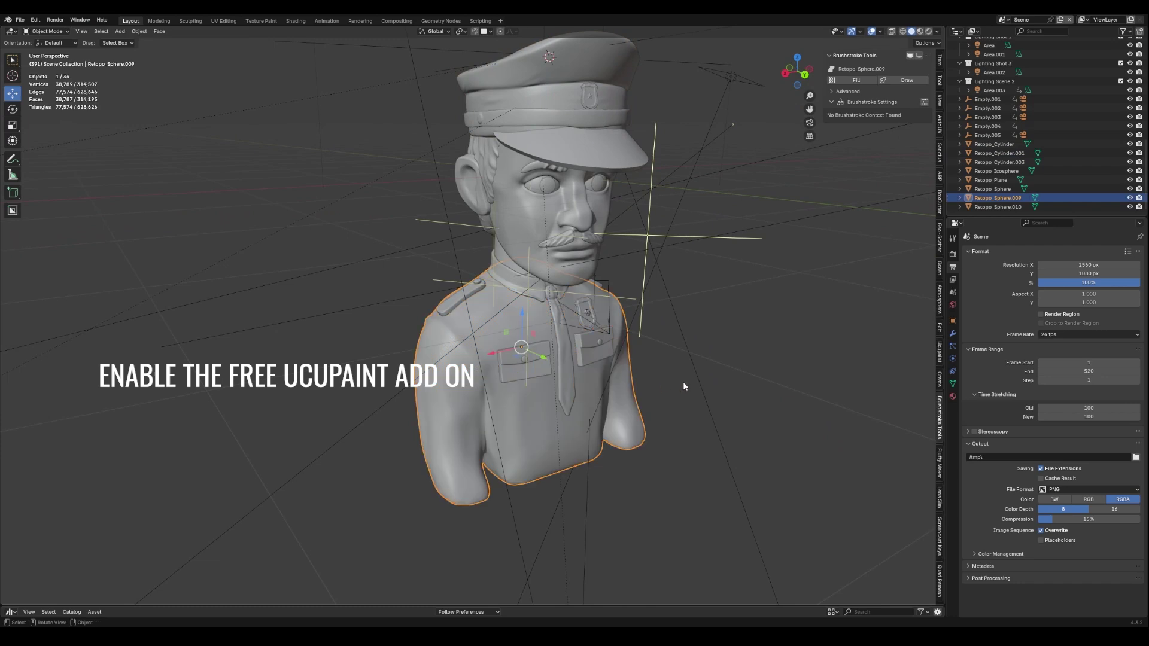
scroll(684, 382, "up", 4)
mouse_move(681, 382)
middle_mouse_down()
mouse_move(631, 389)
mouse_move(584, 372)
middle_mouse_up()
- Select the cap badge and view the blue hat from above, a low side angle and the front
left_click(582, 371)
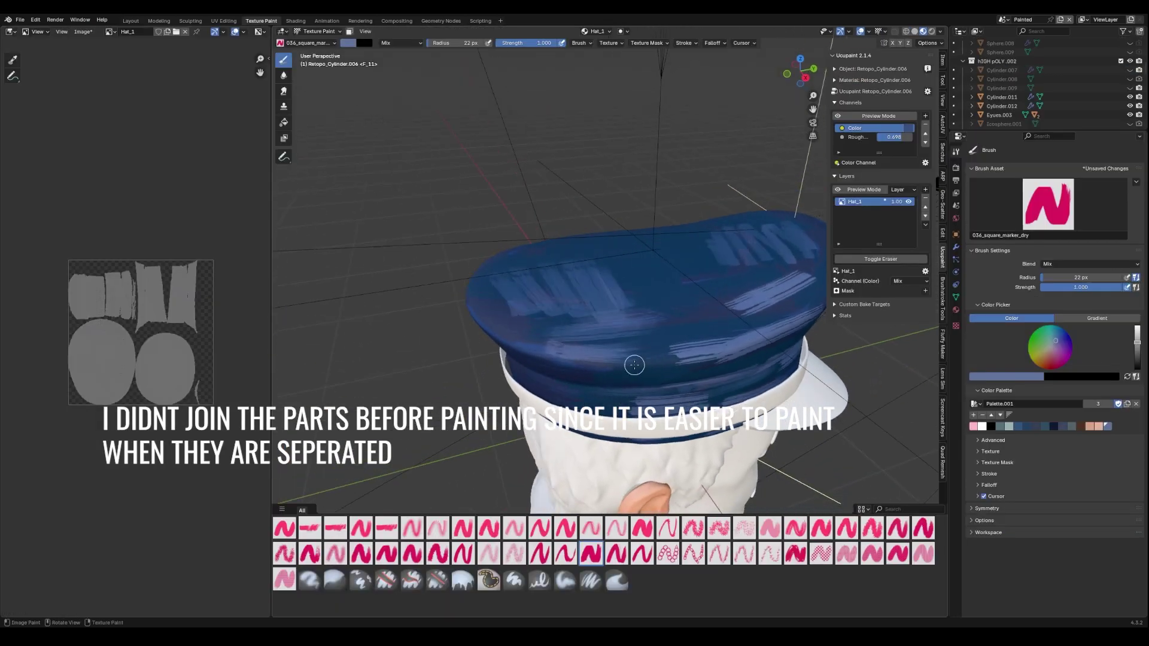
middle_click_drag(751, 344, 598, 316)
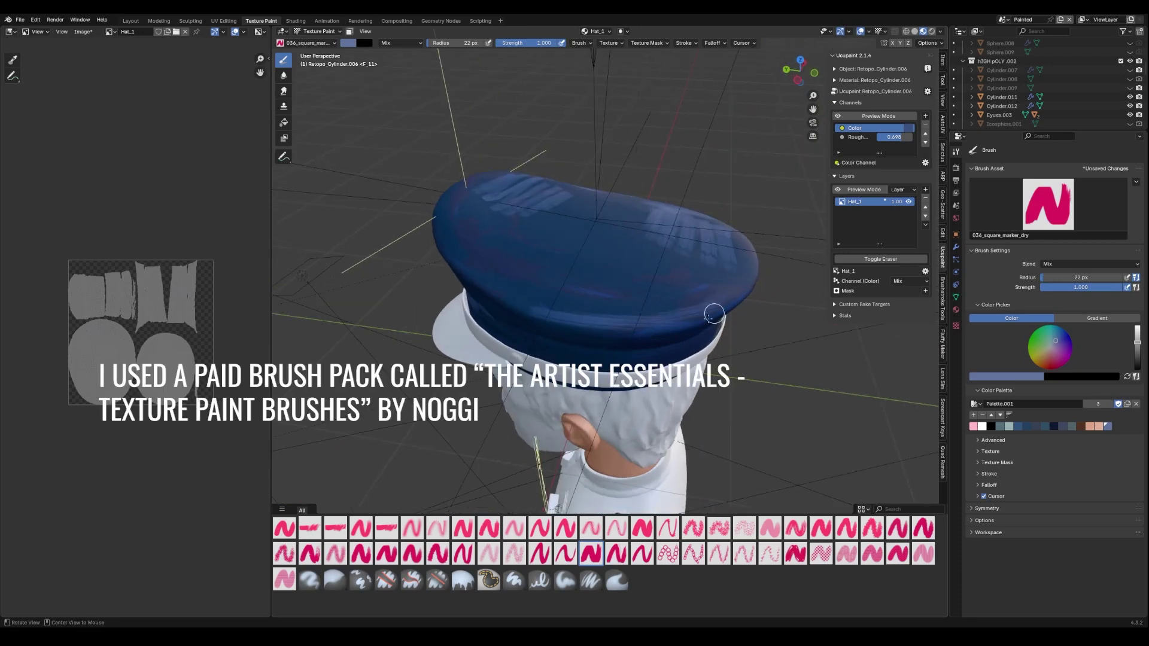
middle_click_drag(636, 319, 623, 321)
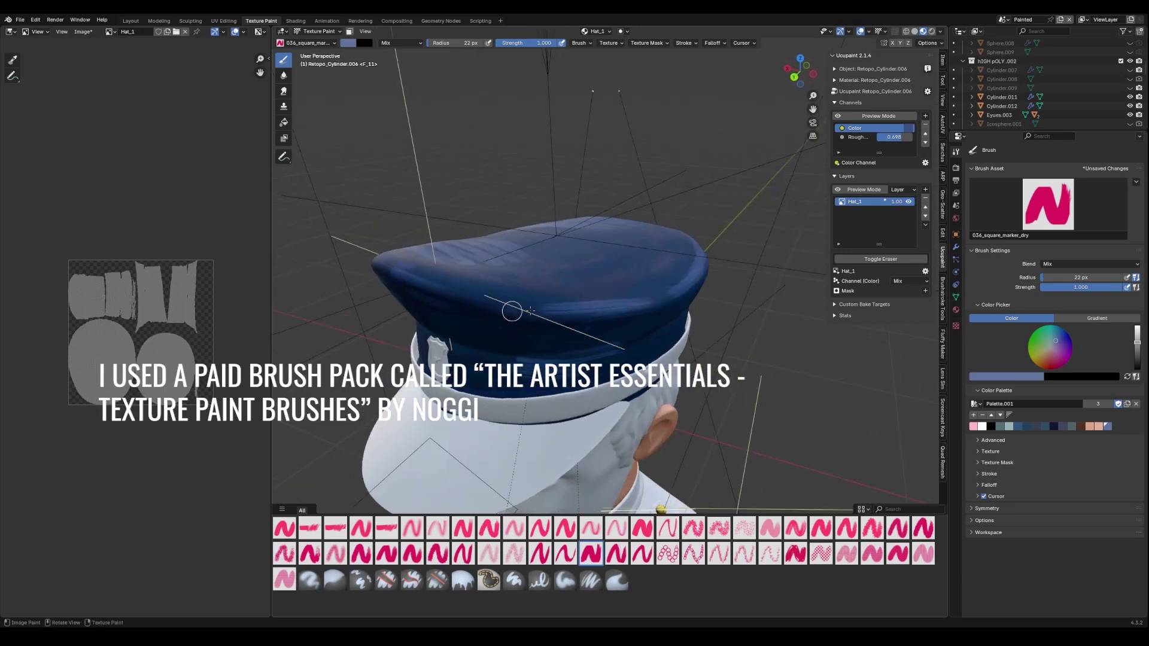
middle_click_drag(551, 306, 564, 242)
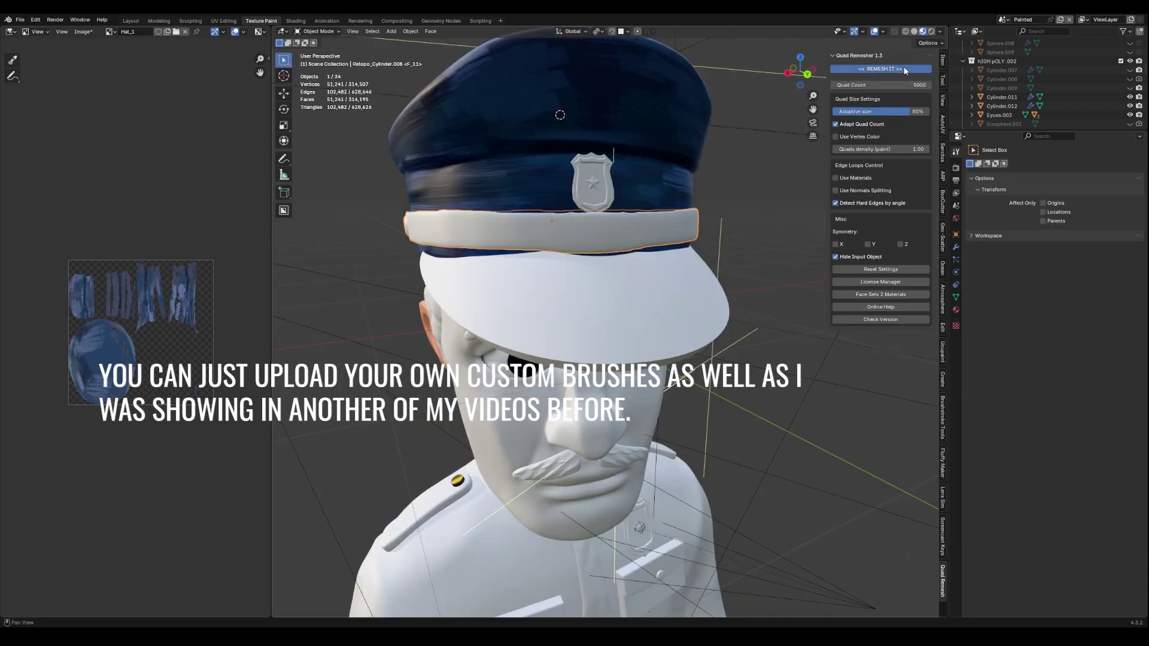
- Quad-remesh the hat band and inspect the new mesh in edit mode
left_click(904, 67)
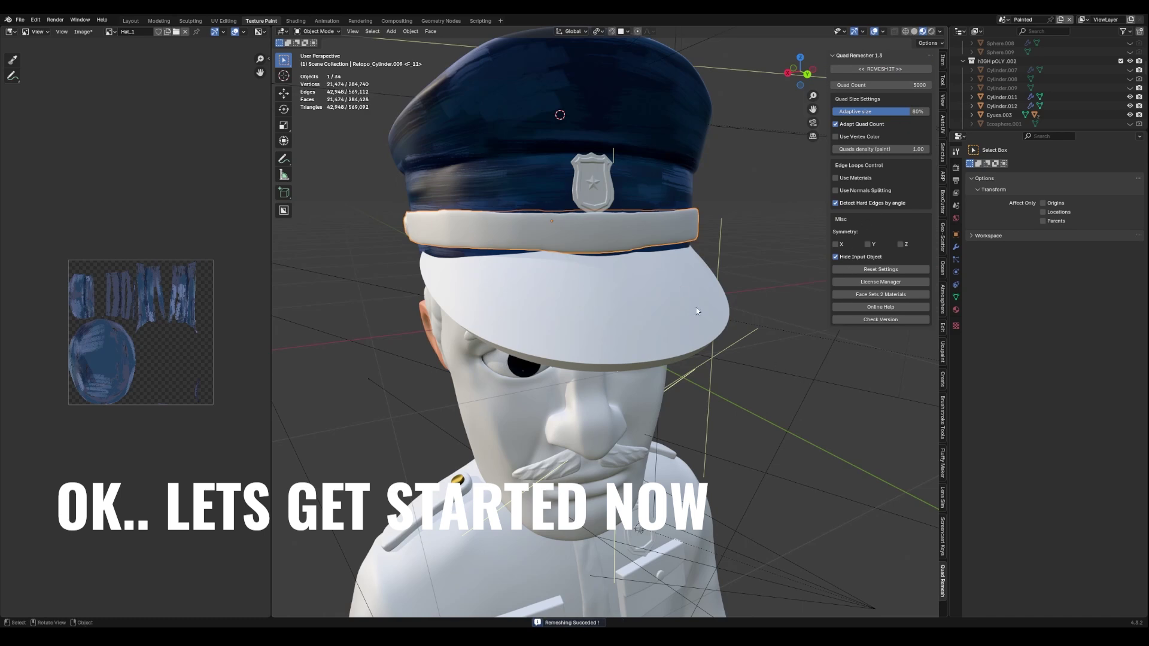
key("Tab")
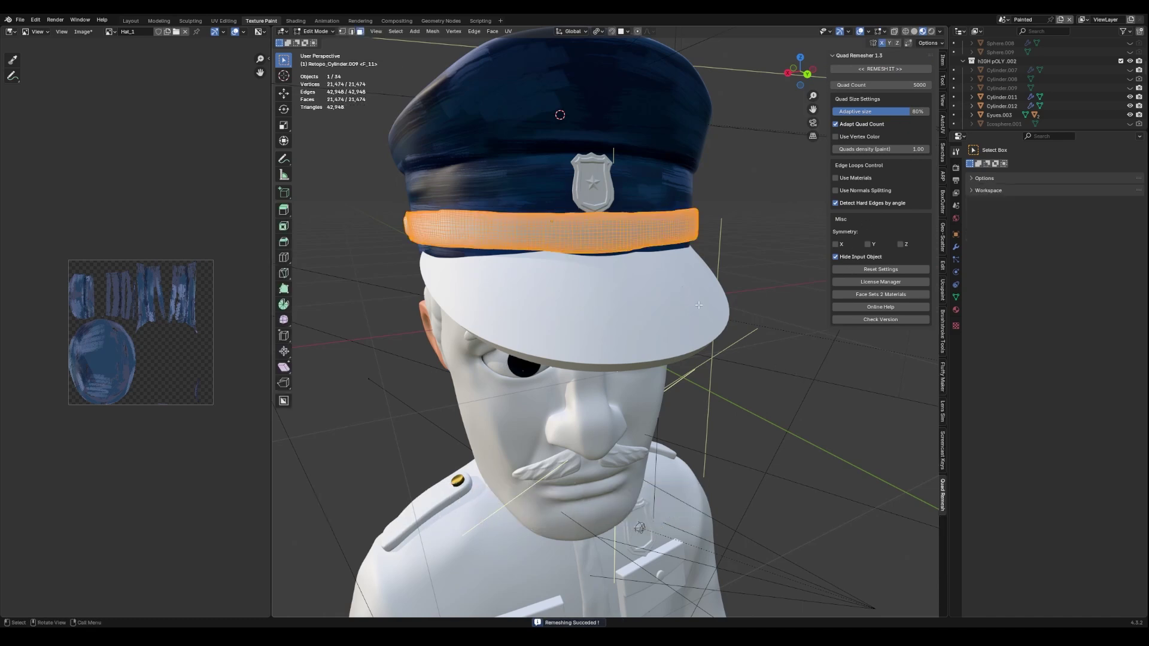
scroll(581, 256, "up", 2)
scroll(581, 257, "up", 3)
middle_click_drag(581, 256, 622, 369)
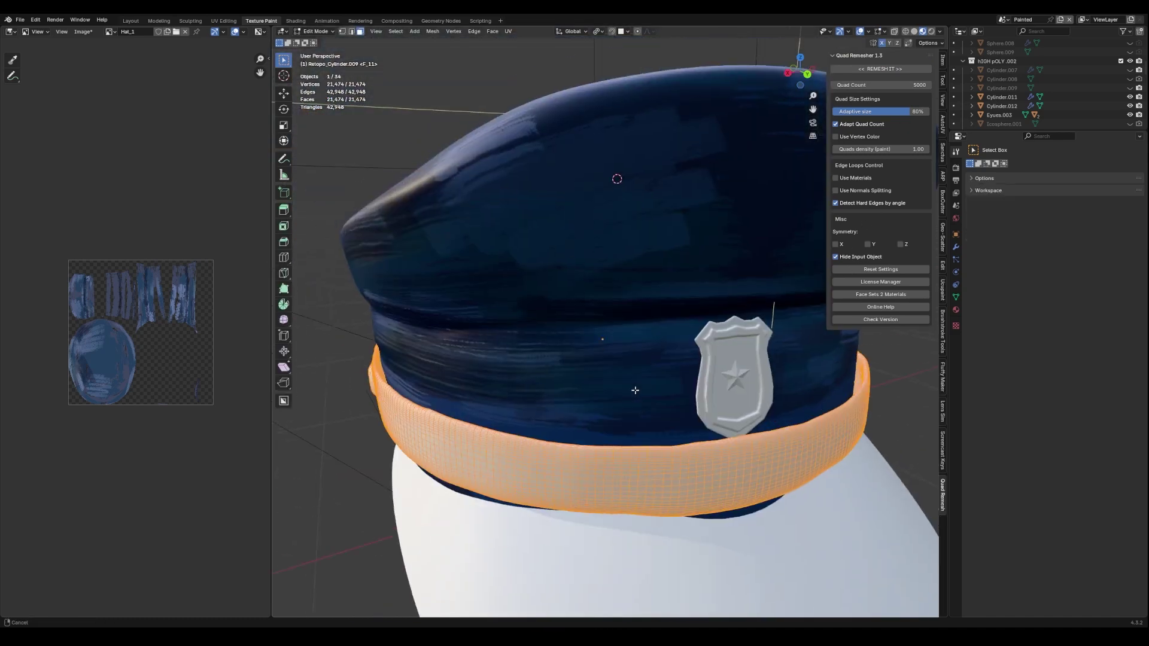
scroll(622, 369, "down", 2)
scroll(622, 368, "down", 3)
- Unwrap the whole hat band with Smart UV Project
key("Tab")
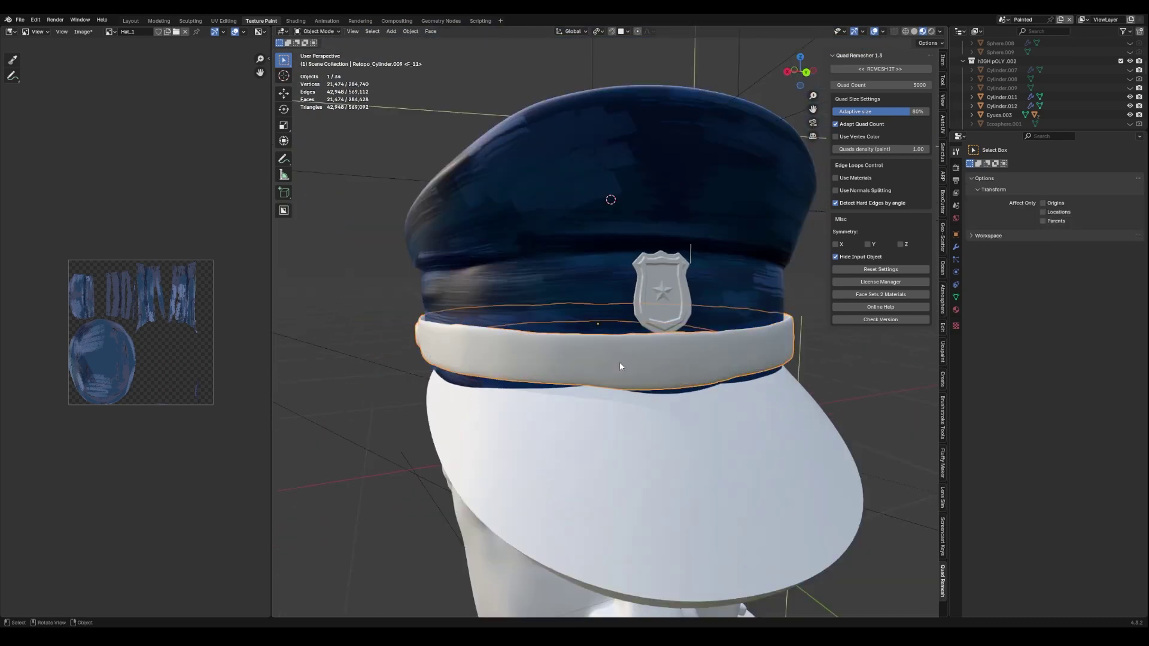
key("Tab")
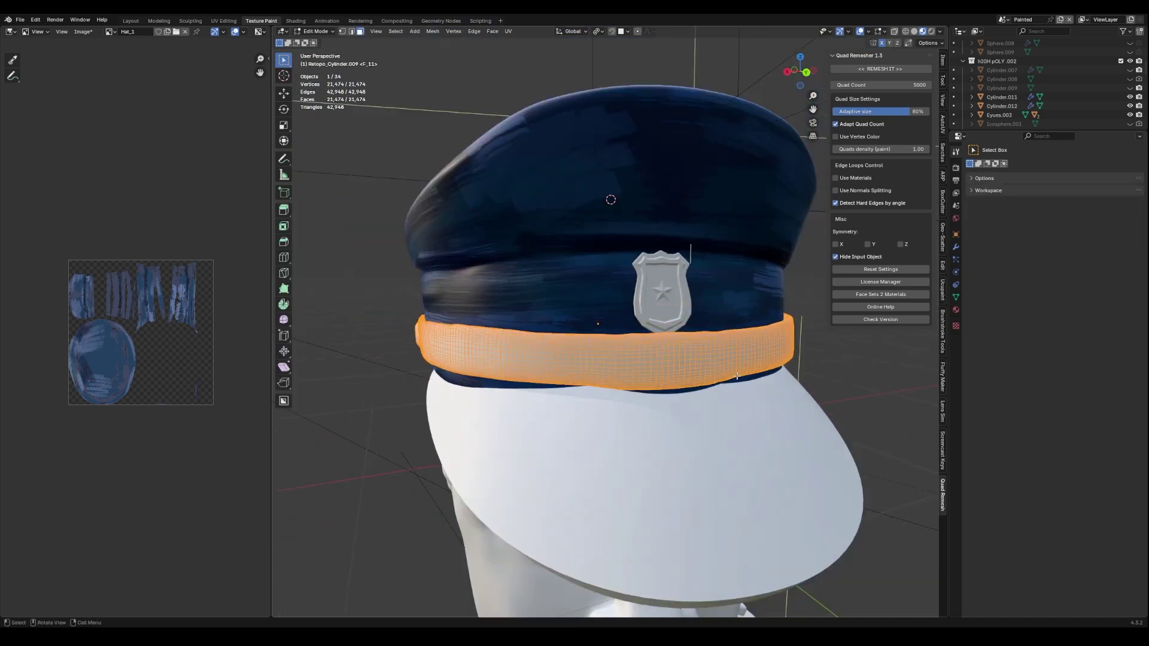
key("u")
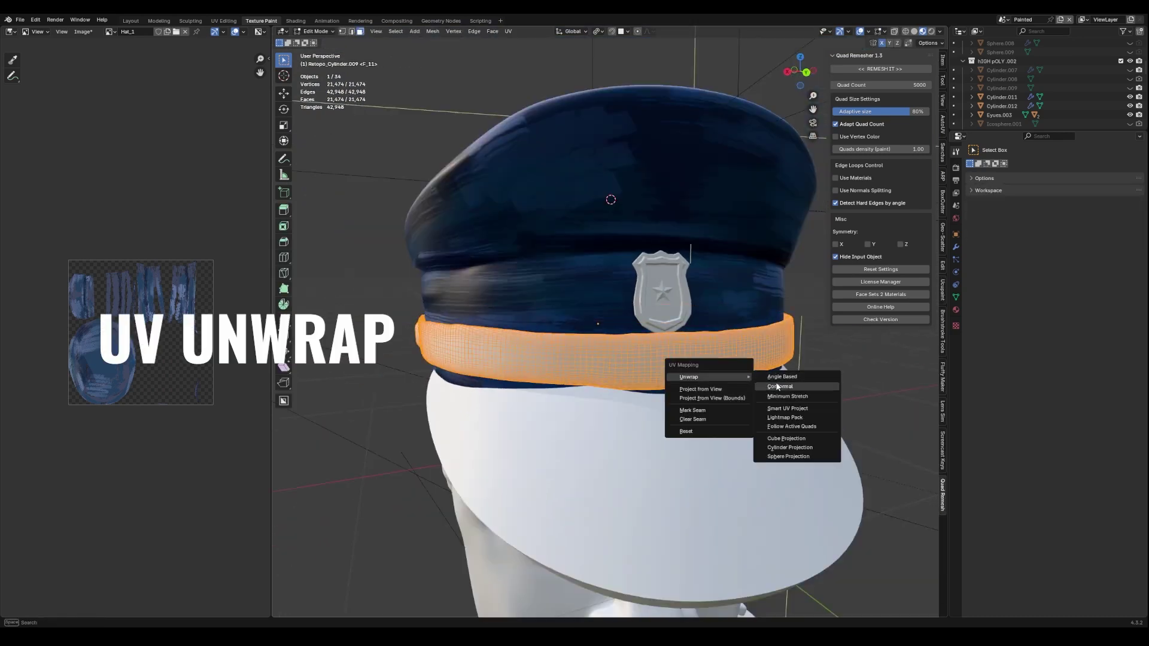
left_click(812, 409)
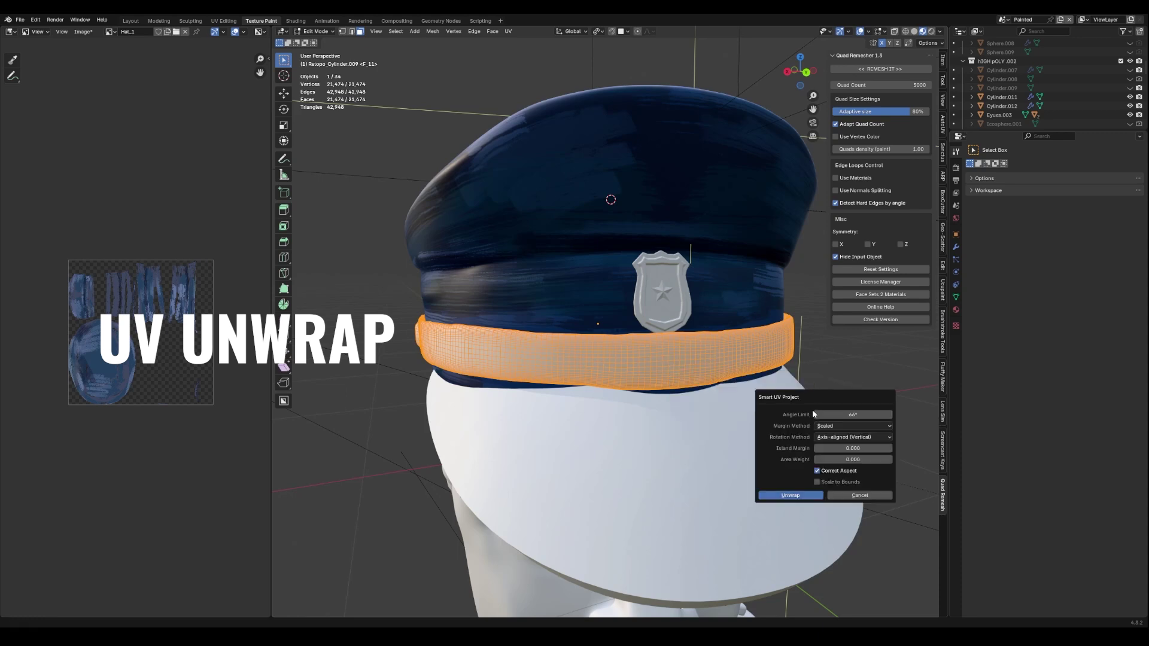
left_click(813, 497)
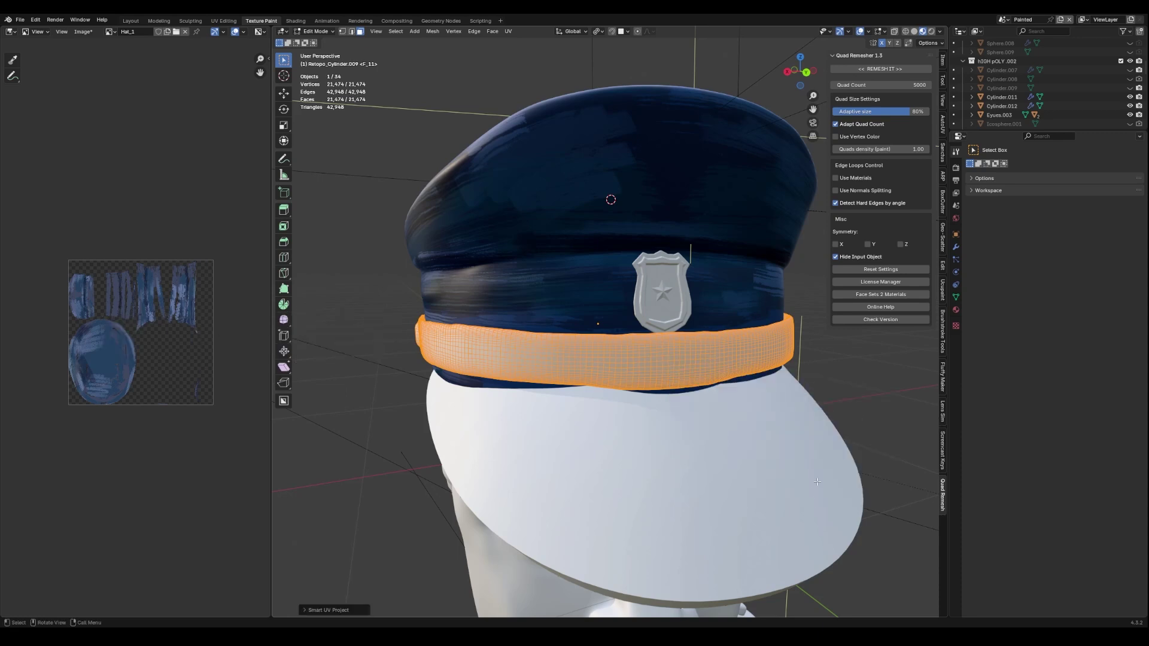
- Set up a Ucupaint material on the hat band with a Color channel and a new image layer
left_click(893, 107)
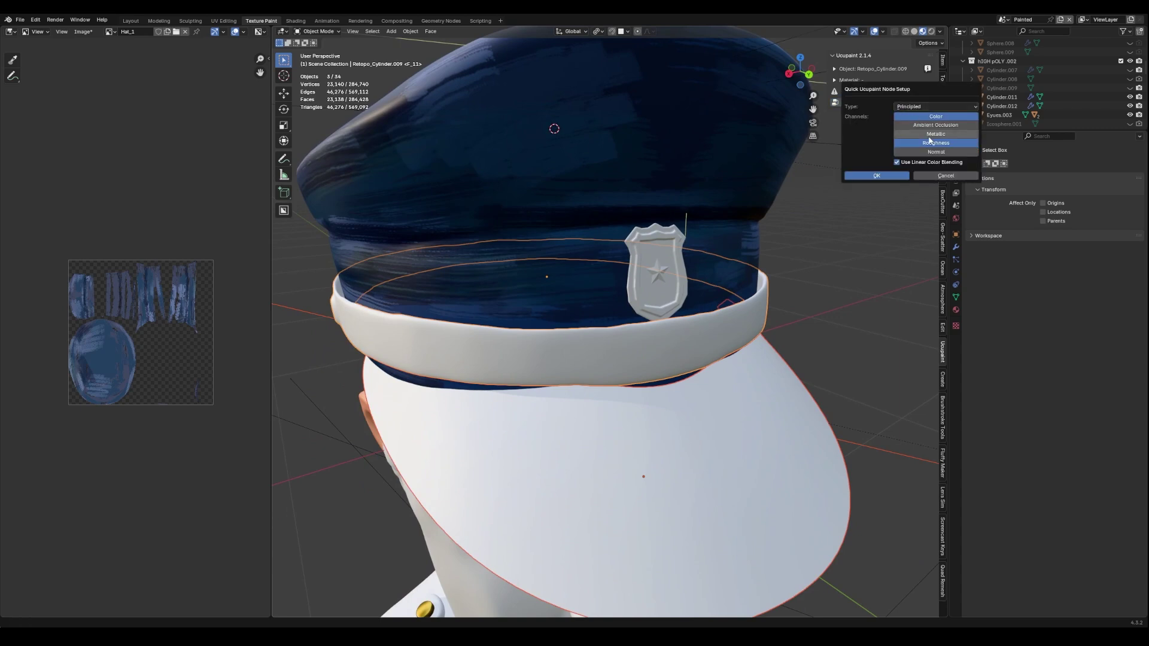
left_click(901, 176)
left_click(926, 190)
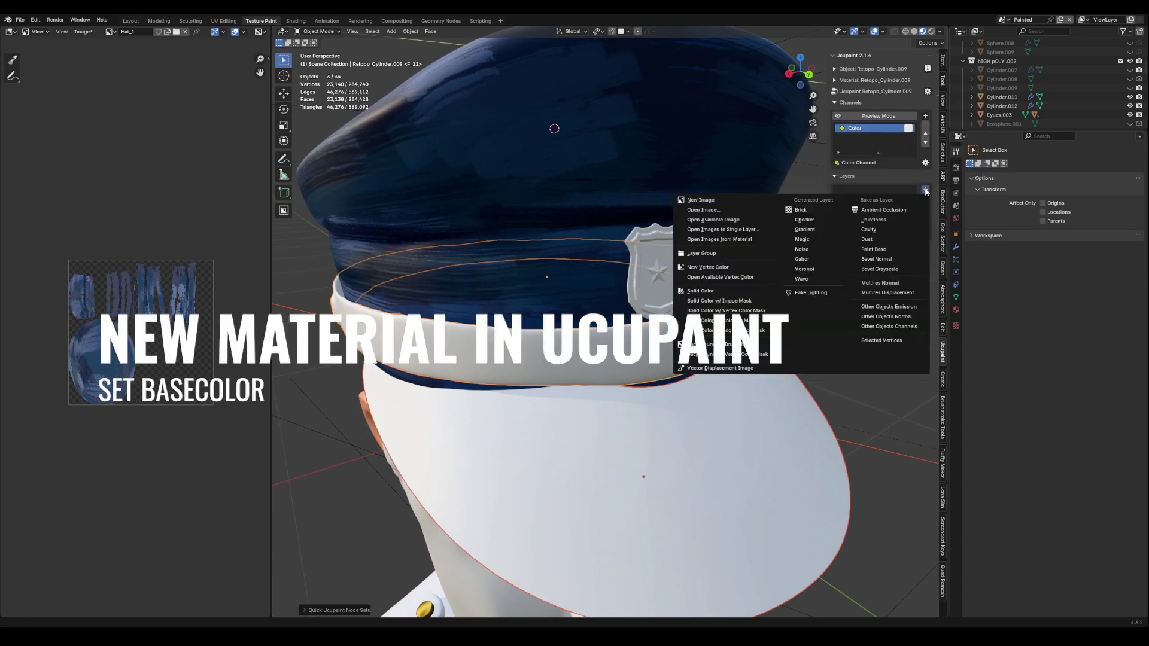
left_click(742, 202)
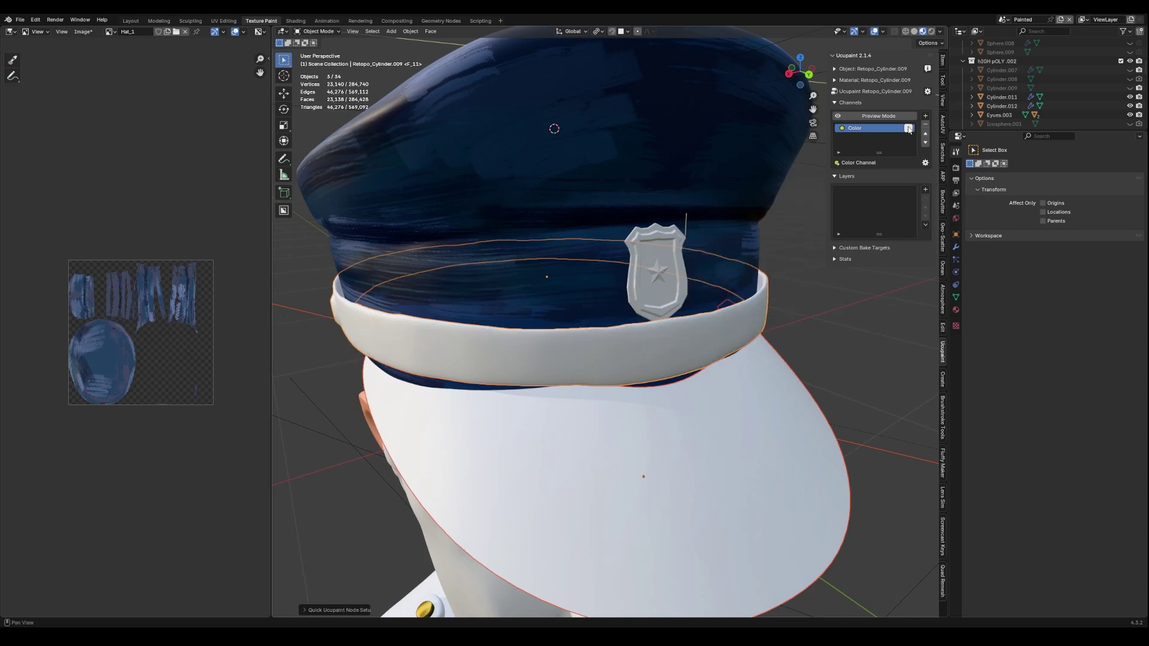
left_click(908, 127)
- Darken the hat band's base colour to a deep navy blue
left_click(967, 153)
left_click_drag(967, 154, 985, 186)
left_click(985, 152)
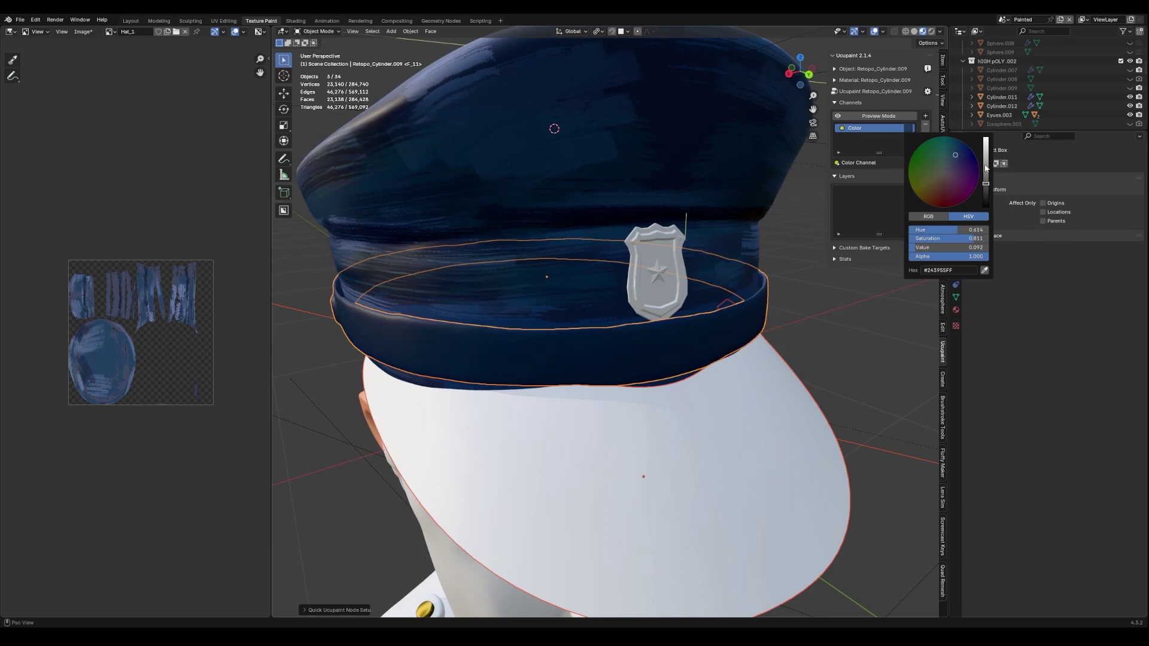
left_click_drag(987, 186, 987, 188)
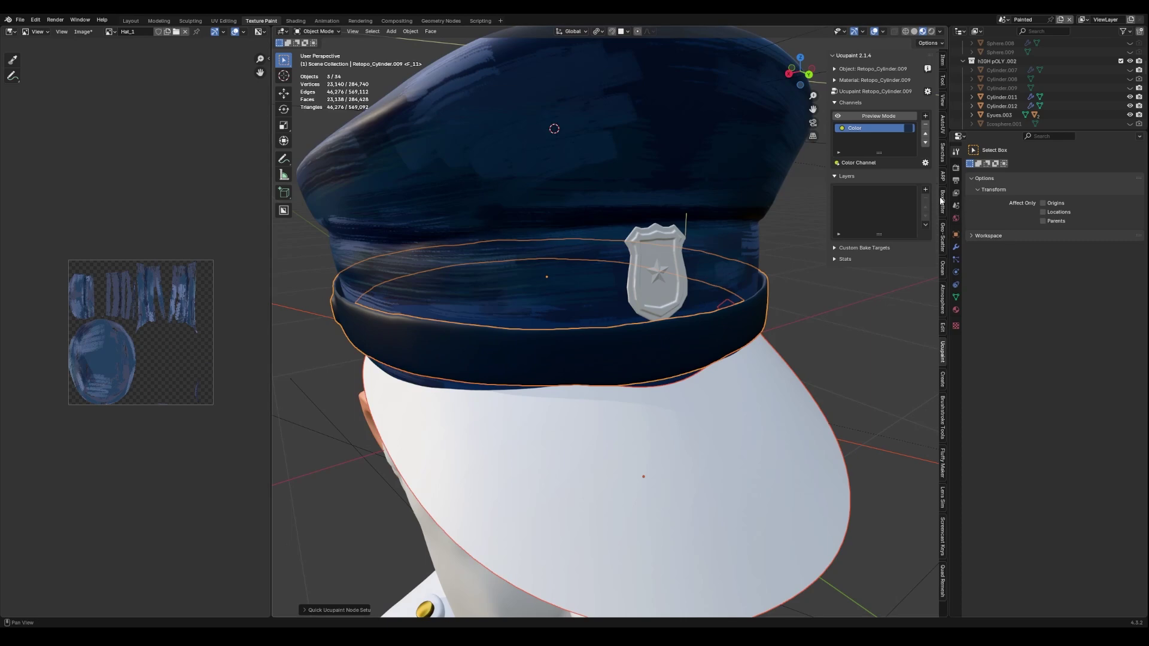
left_click(926, 190)
- Add a blank image layer and paint blue band streaks with a 24 px, lower-strength brush
left_click(738, 206)
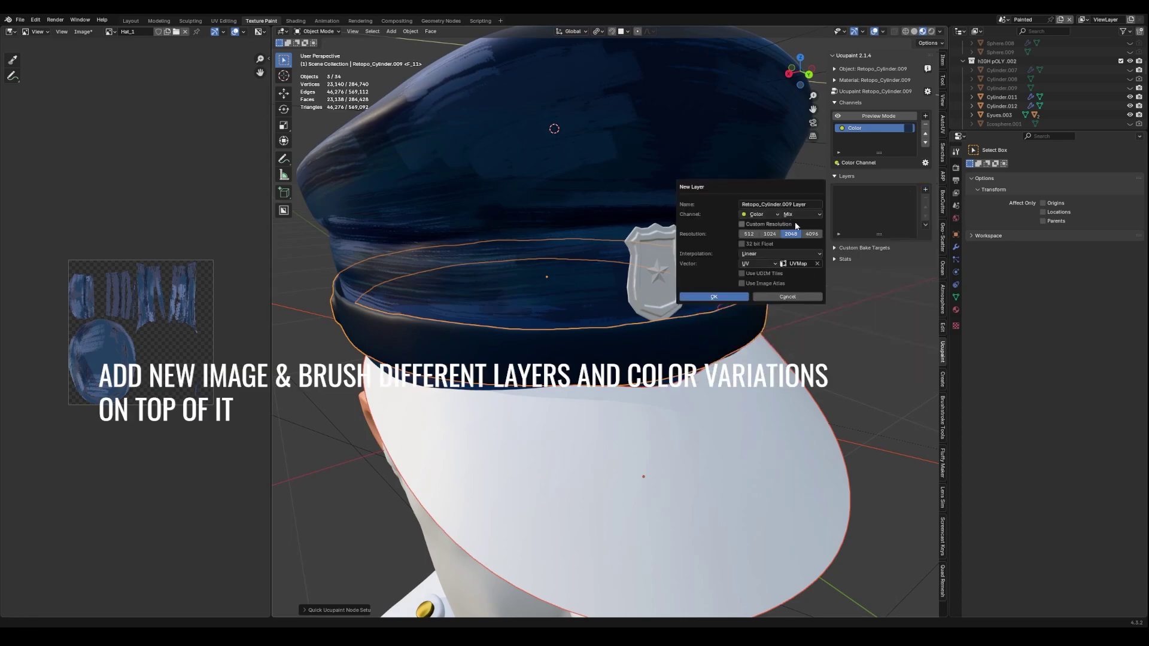
left_click(731, 298)
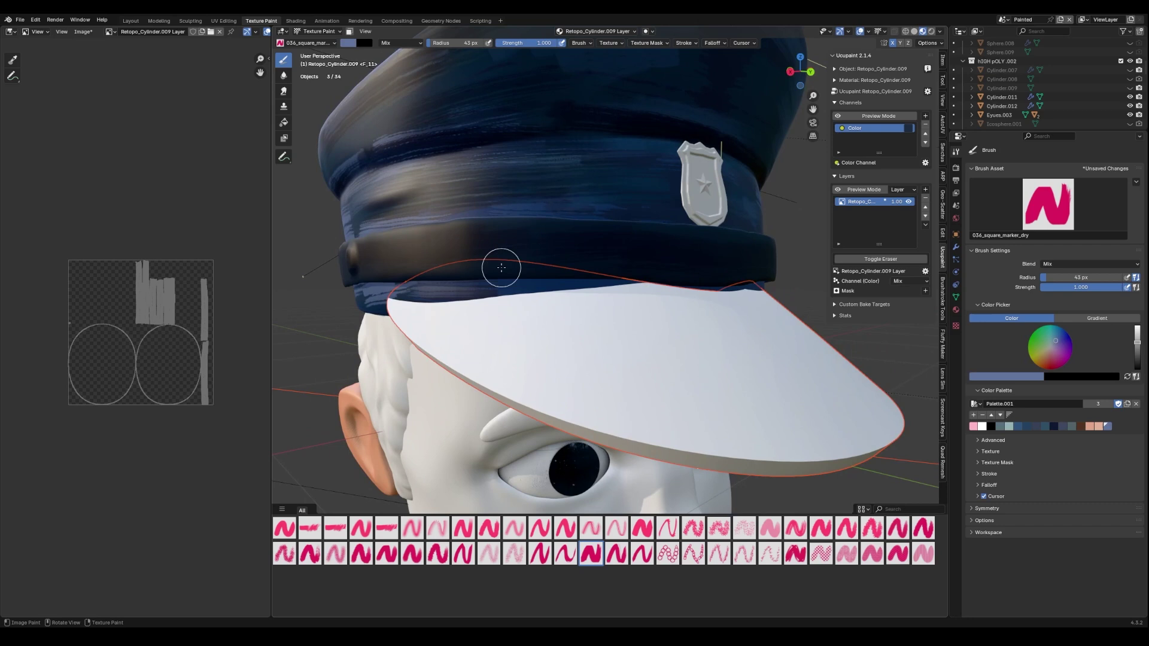
left_click(501, 268)
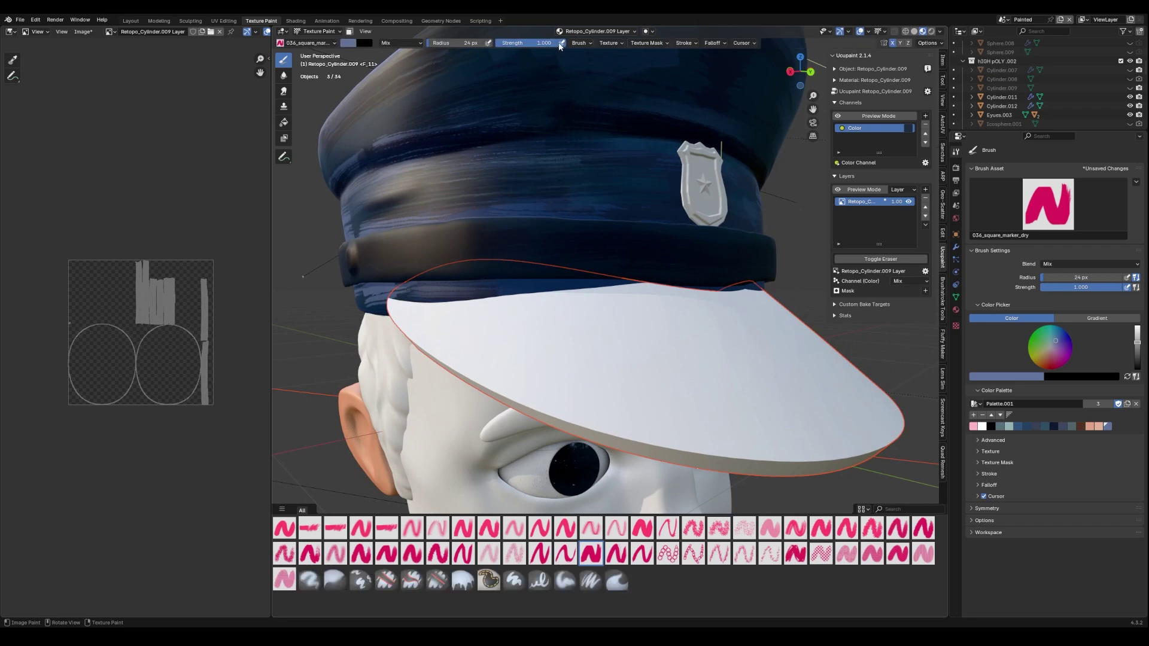
left_click_drag(546, 45, 529, 49)
left_click_drag(401, 261, 534, 233)
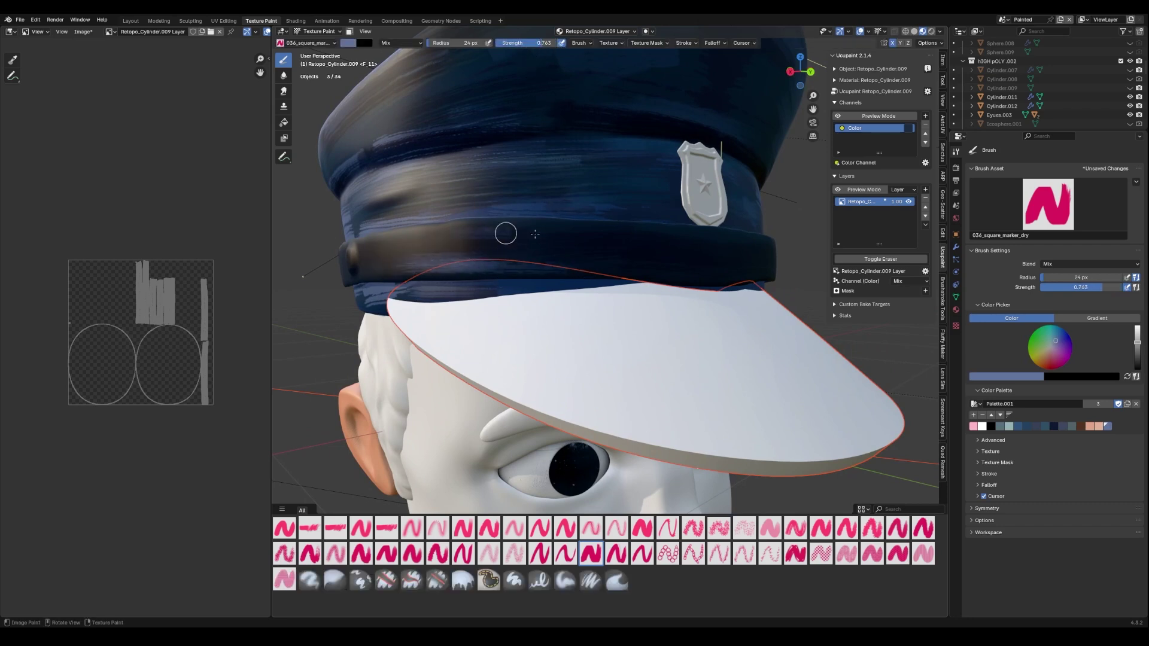
- Paint a tan round button on the side of the cap band
middle_click_drag(544, 224, 662, 321)
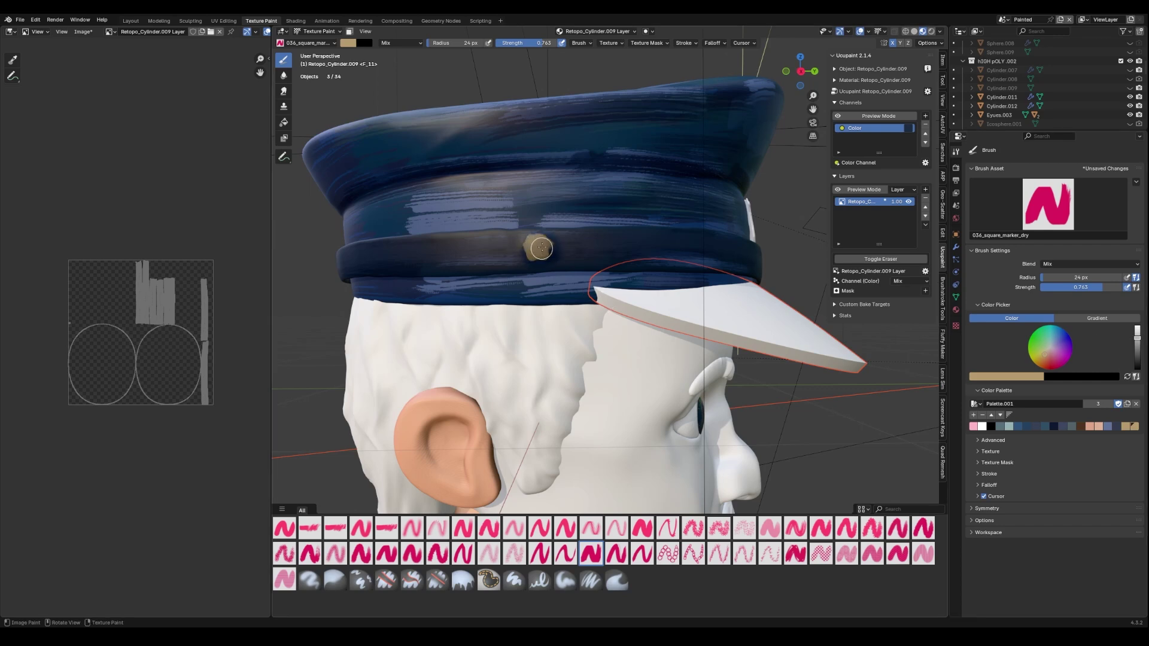
mouse_move(541, 249)
middle_mouse_down()
mouse_move(602, 329)
mouse_move(587, 322)
middle_mouse_up()
scroll(398, 324, "up", 4)
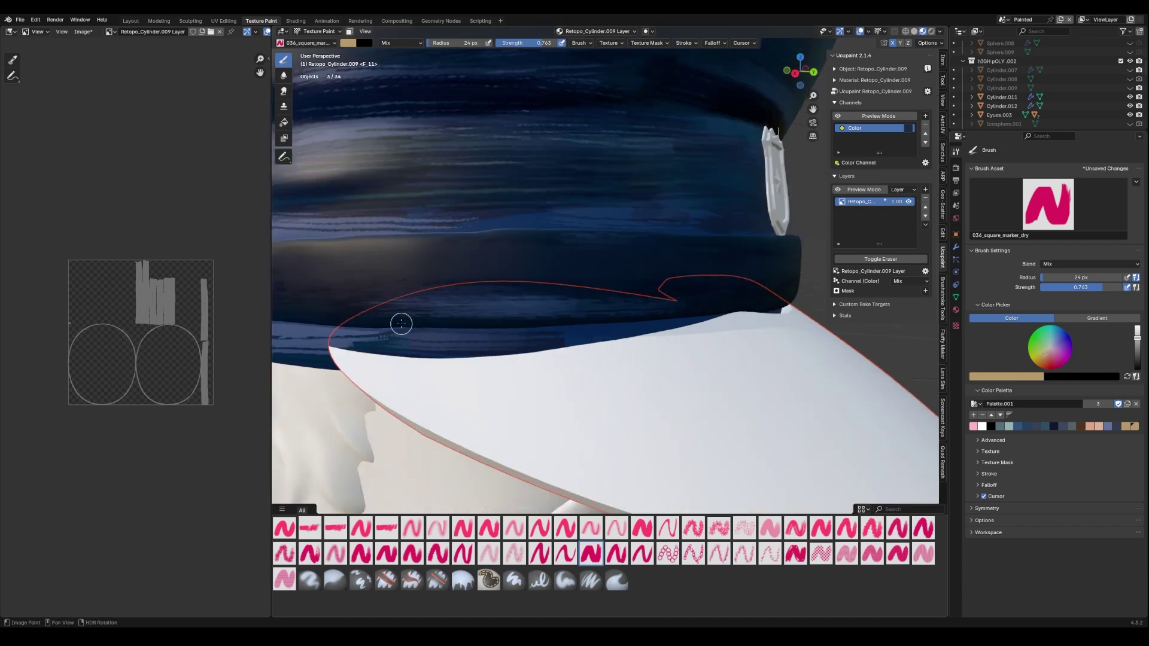
middle_click_drag(400, 323, 505, 346, "shift")
left_click_drag(453, 304, 469, 327)
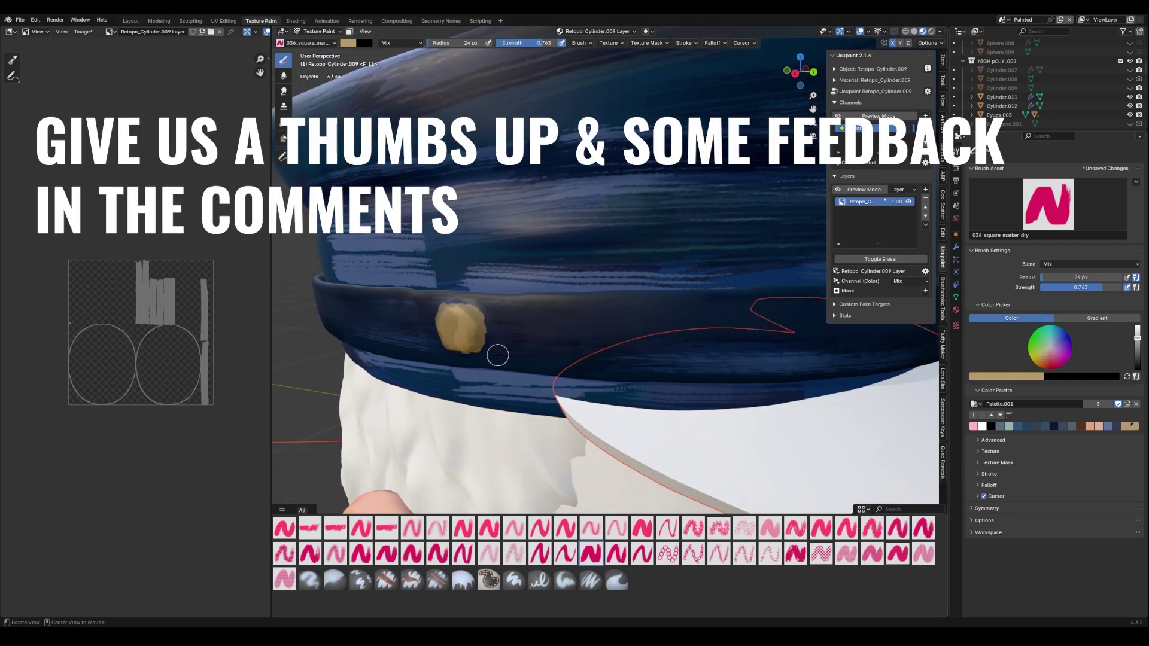
- Paint dark blue streaks under the cap brim using the palette's dark blue
middle_click_drag(498, 351, 529, 203)
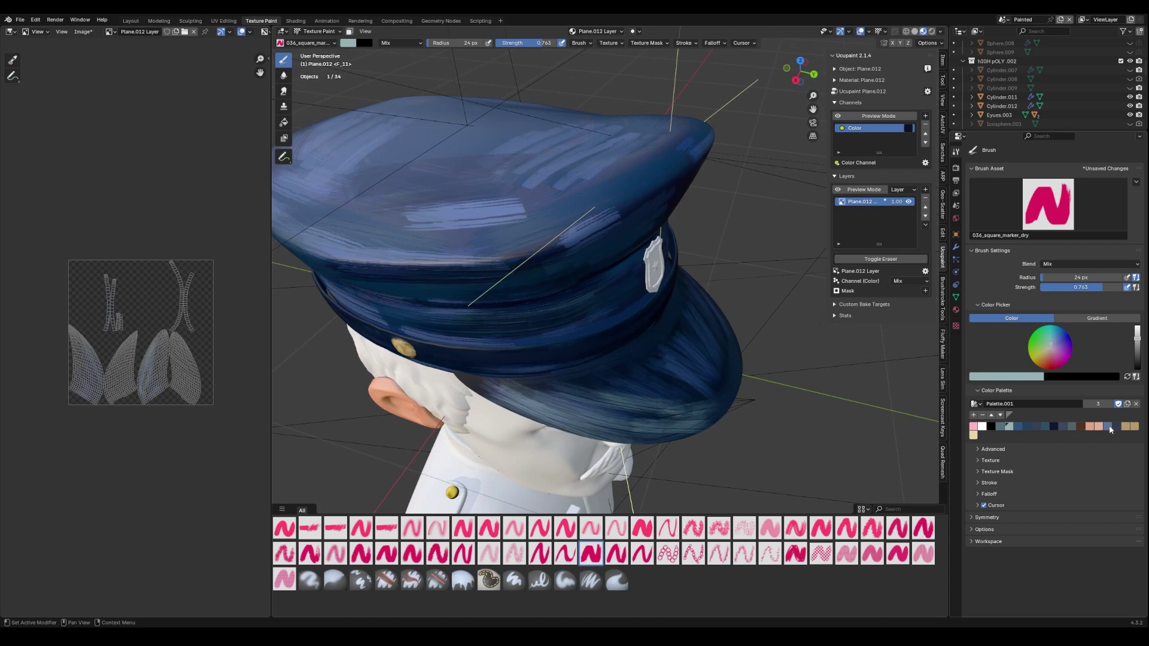
left_click(1108, 426)
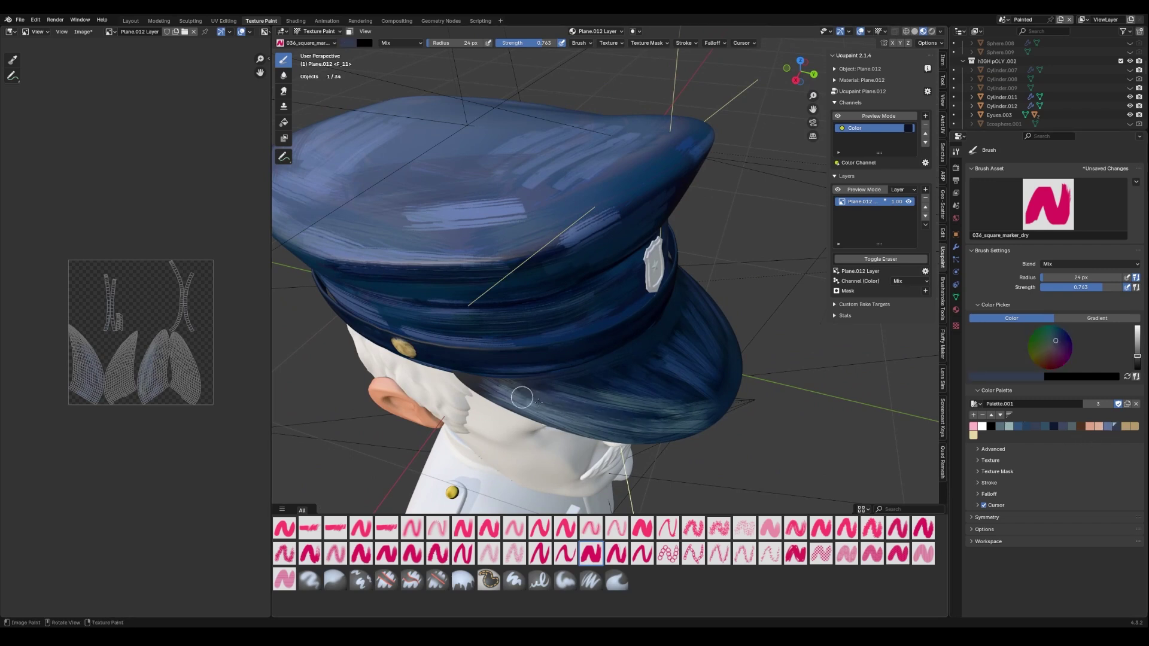
mouse_move(522, 397)
left_mouse_down()
mouse_move(628, 423)
mouse_move(724, 414)
left_mouse_up()
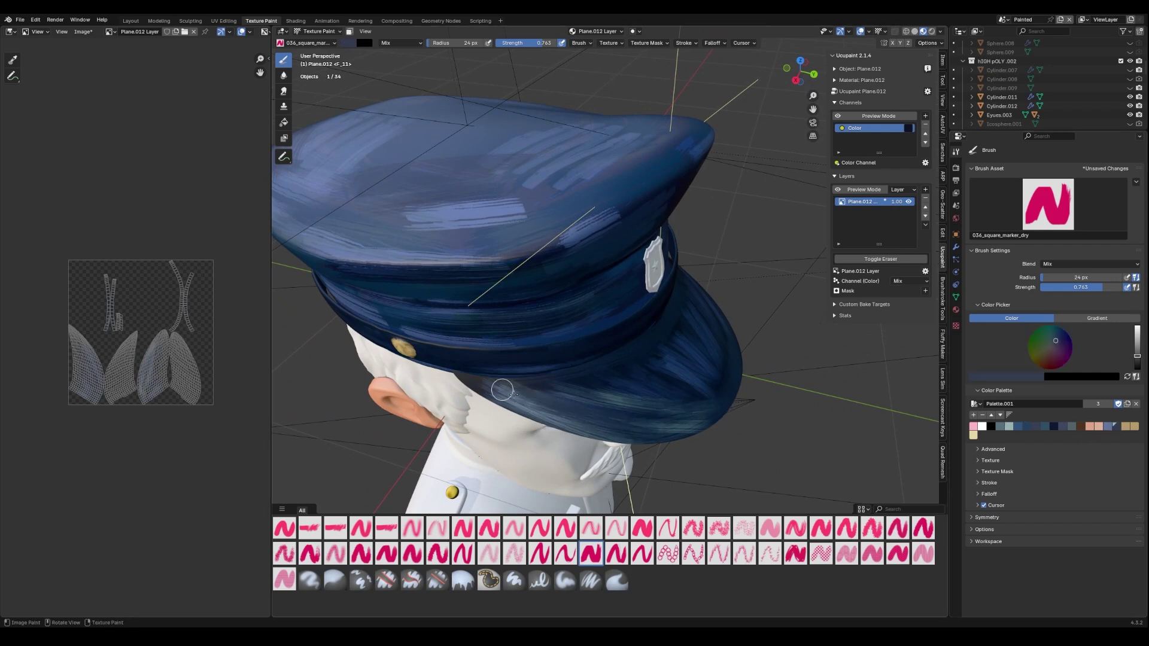
left_click_drag(503, 390, 599, 431)
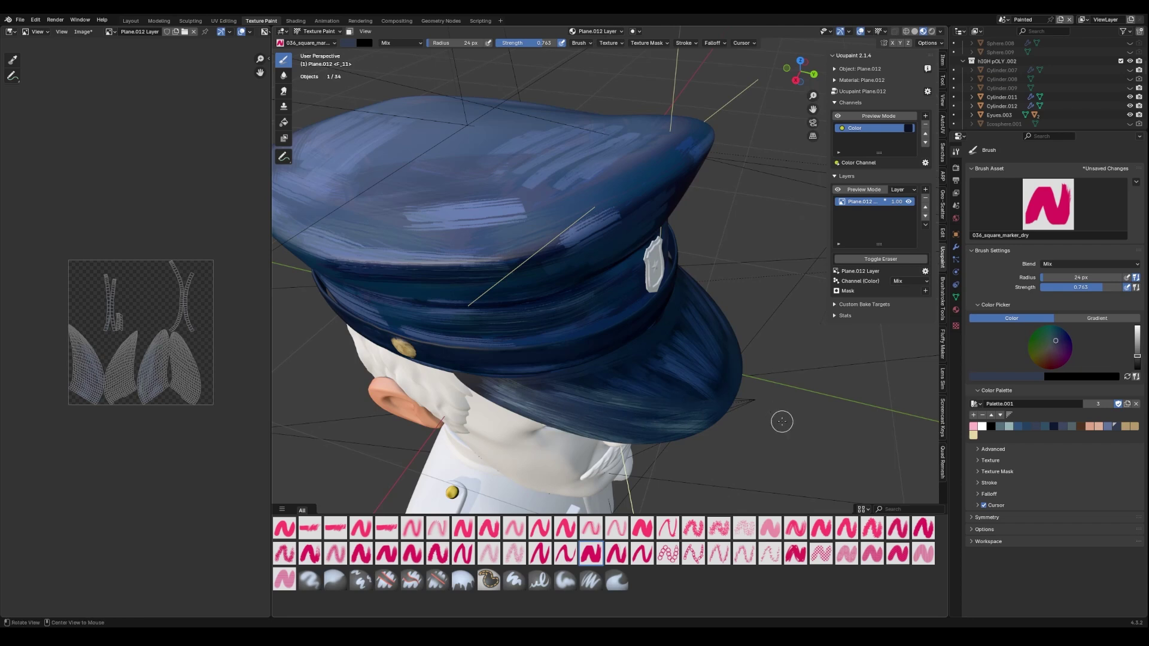
- Add a dark shadow stroke along the brim underside near the ear
middle_click_drag(782, 421, 711, 398)
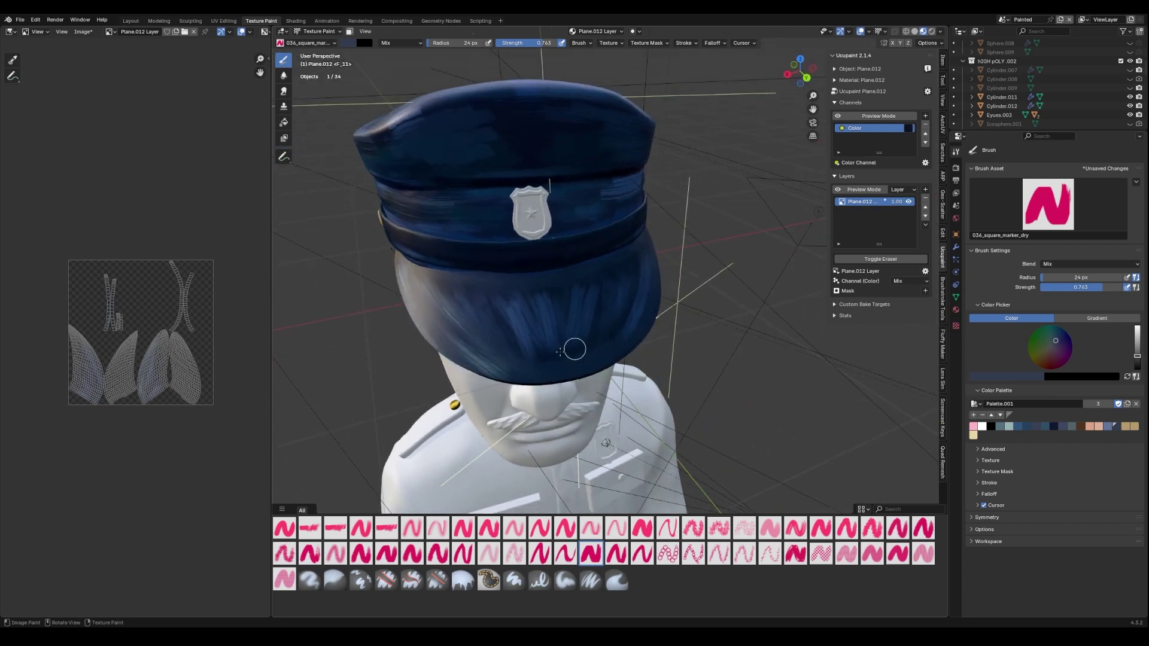
mouse_move(563, 313)
middle_mouse_down()
mouse_move(672, 303)
mouse_move(554, 305)
middle_mouse_up()
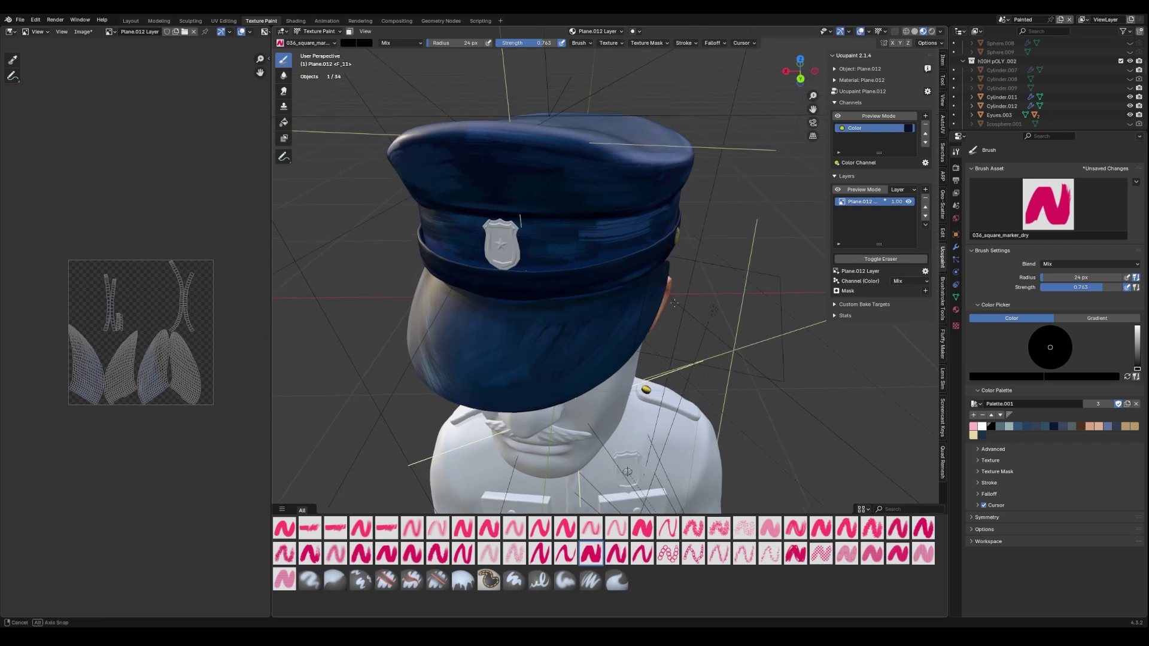
middle_click_drag(616, 288, 746, 300)
left_click_drag(537, 360, 688, 407)
middle_click_drag(692, 408, 721, 414)
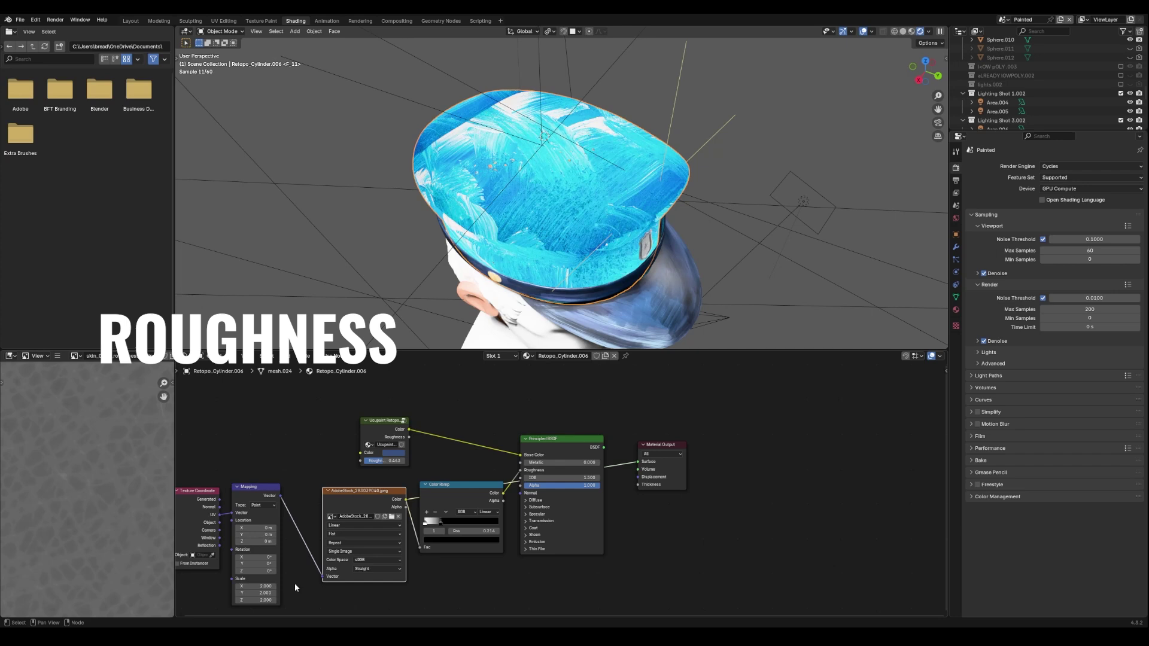
- Check the cap's roughness from several angles and adjust the Color Ramp's black stop for streakier gloss
middle_click_drag(619, 221, 662, 154)
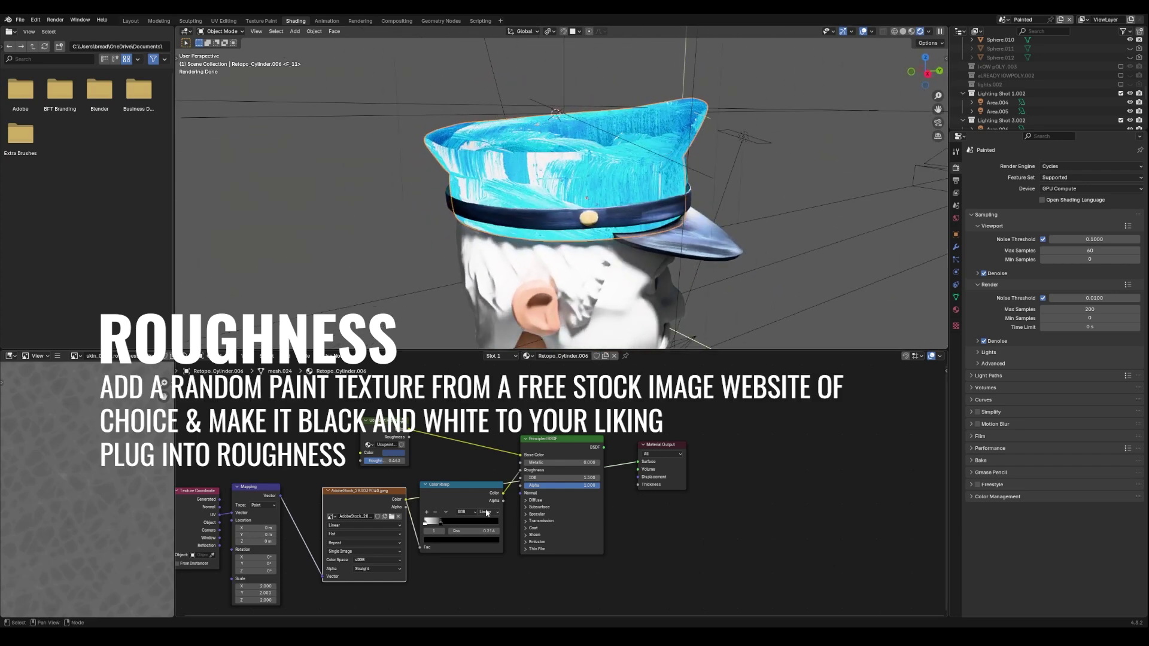
left_click(569, 447)
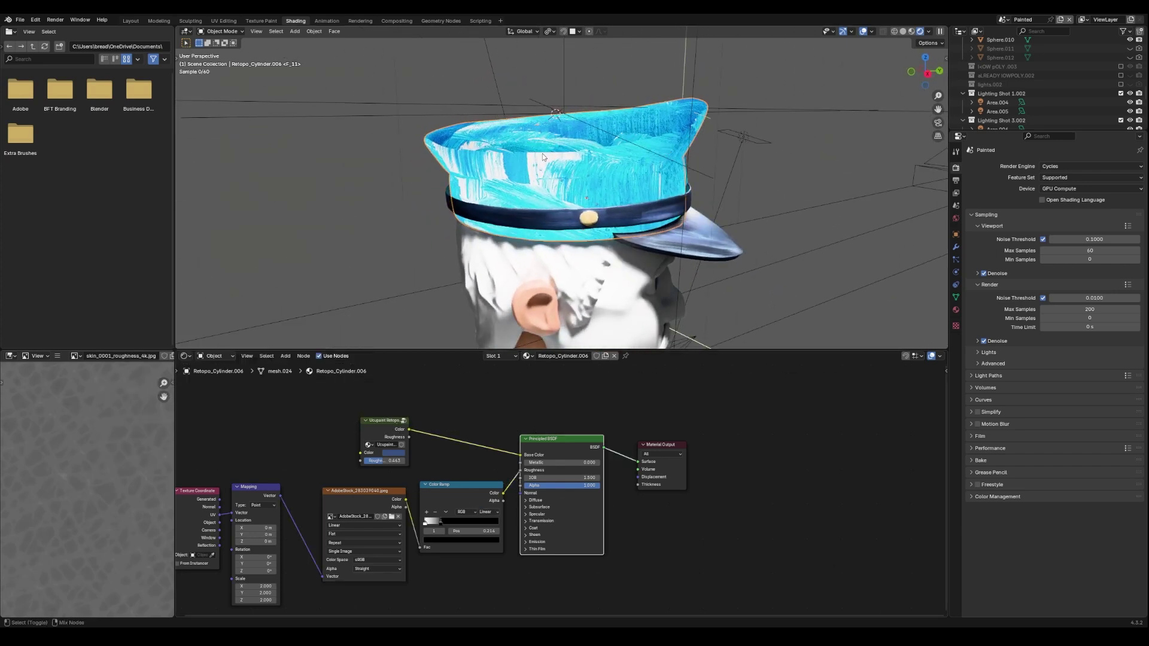
middle_click_drag(555, 319, 471, 281)
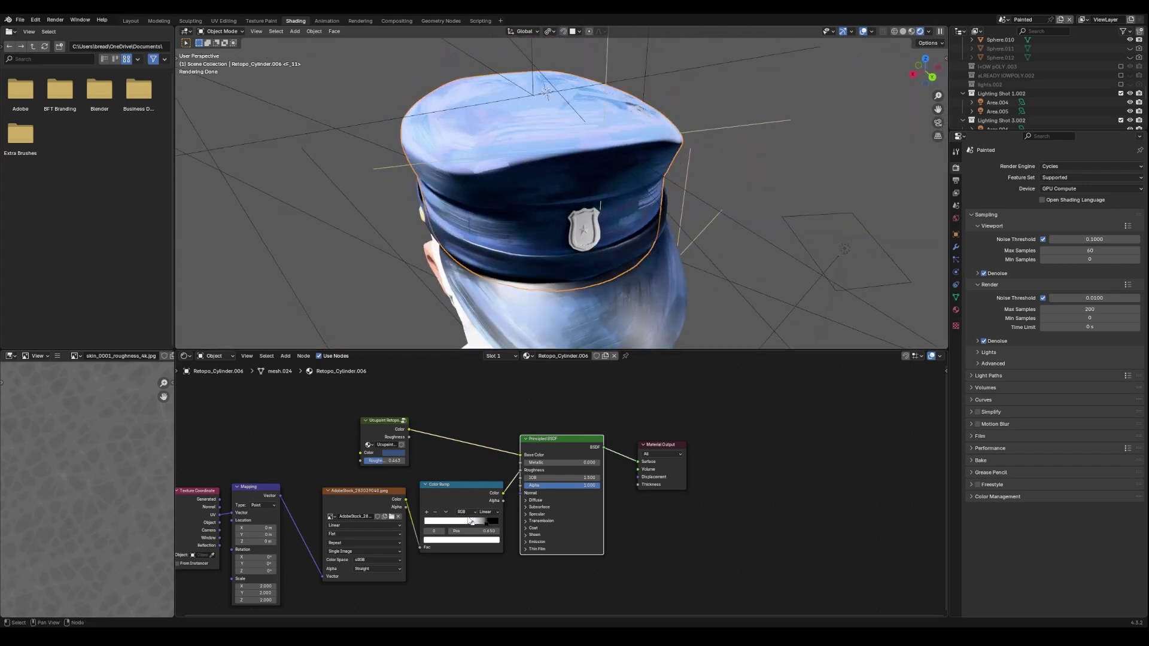
mouse_move(503, 335)
middle_mouse_down()
mouse_move(537, 349)
mouse_move(564, 324)
mouse_move(557, 308)
middle_mouse_up()
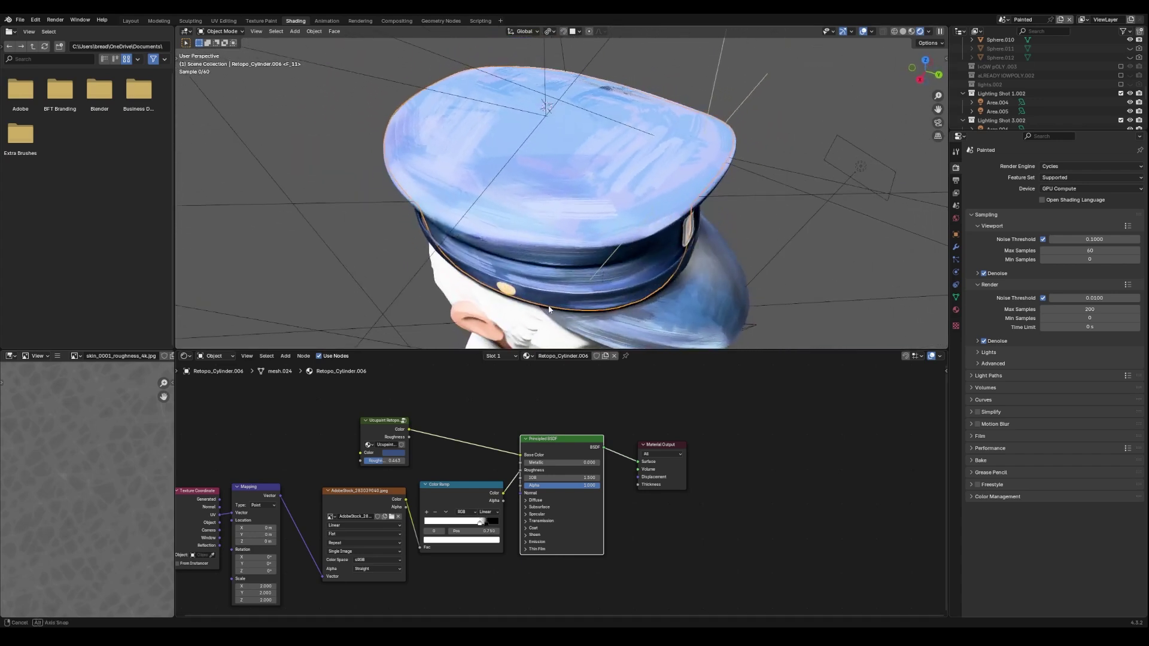
left_click(491, 523)
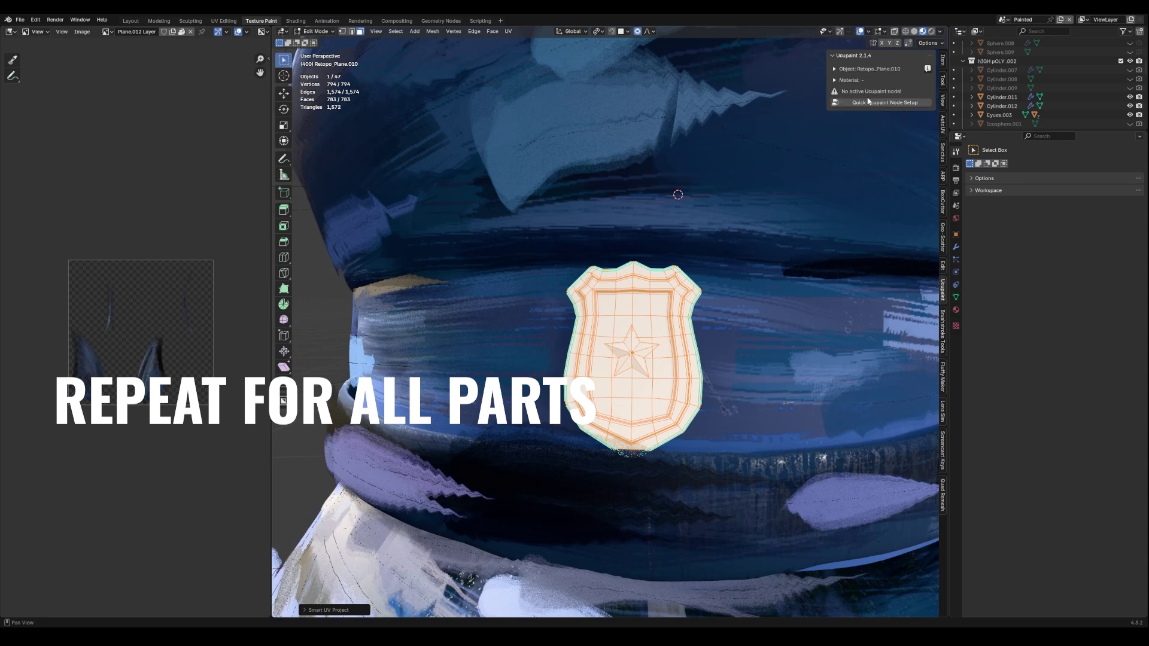
- Set up Ucupaint on the badge with a gold-yellow base colour and a new image layer
left_click(869, 101)
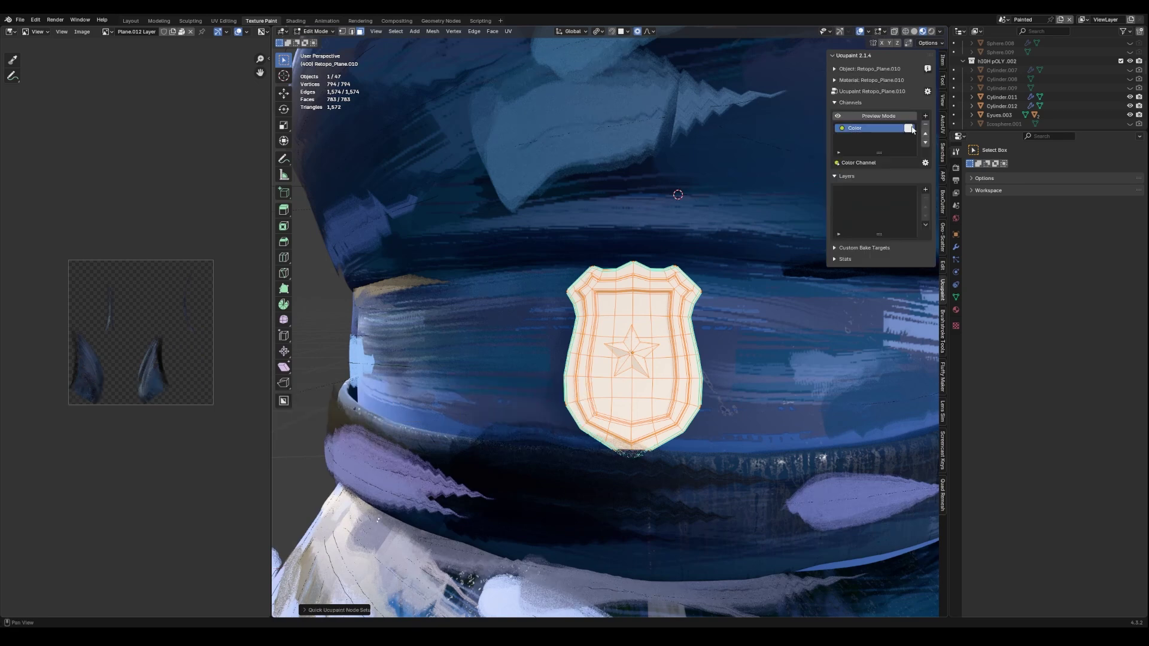
left_click(909, 127)
left_click(964, 198)
left_click(909, 128)
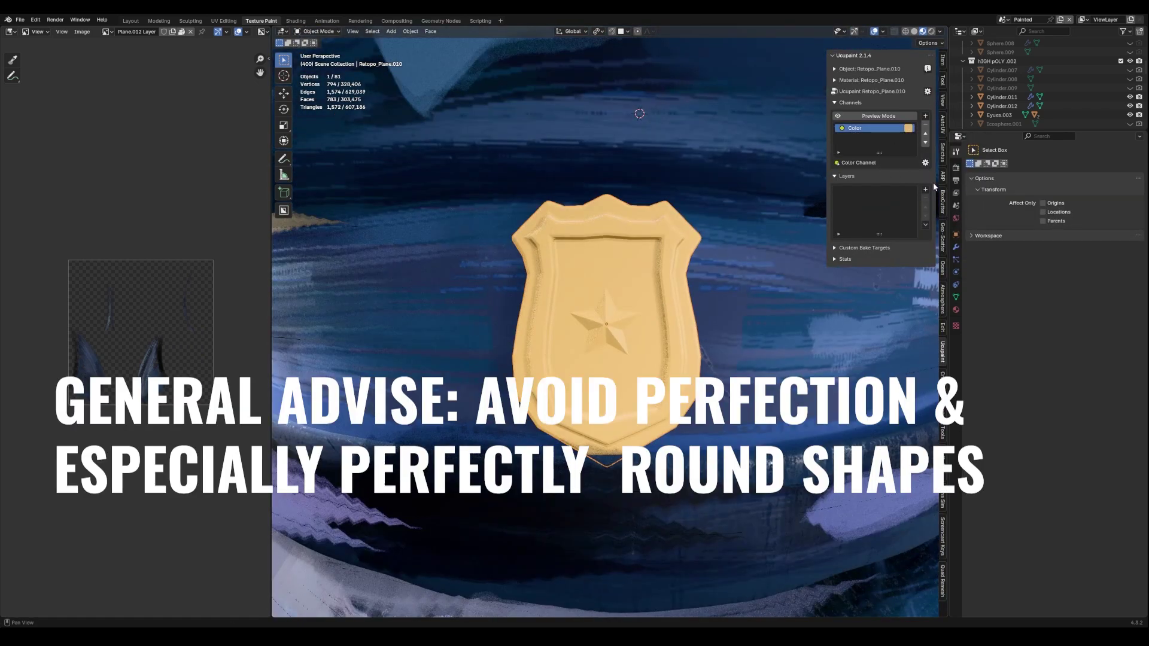
left_click(926, 189)
left_click(712, 299)
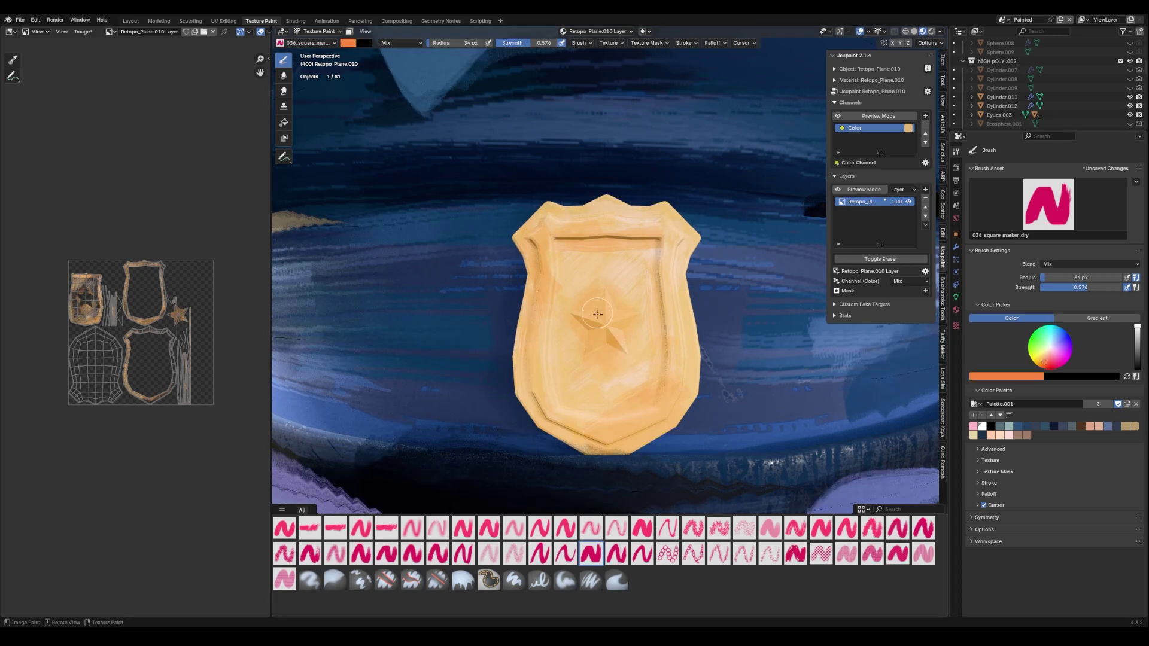
- Shade the badge star in darker orange with a smaller brush, then sample a brown skin tone
key("f")
left_click_drag(614, 341, 609, 302)
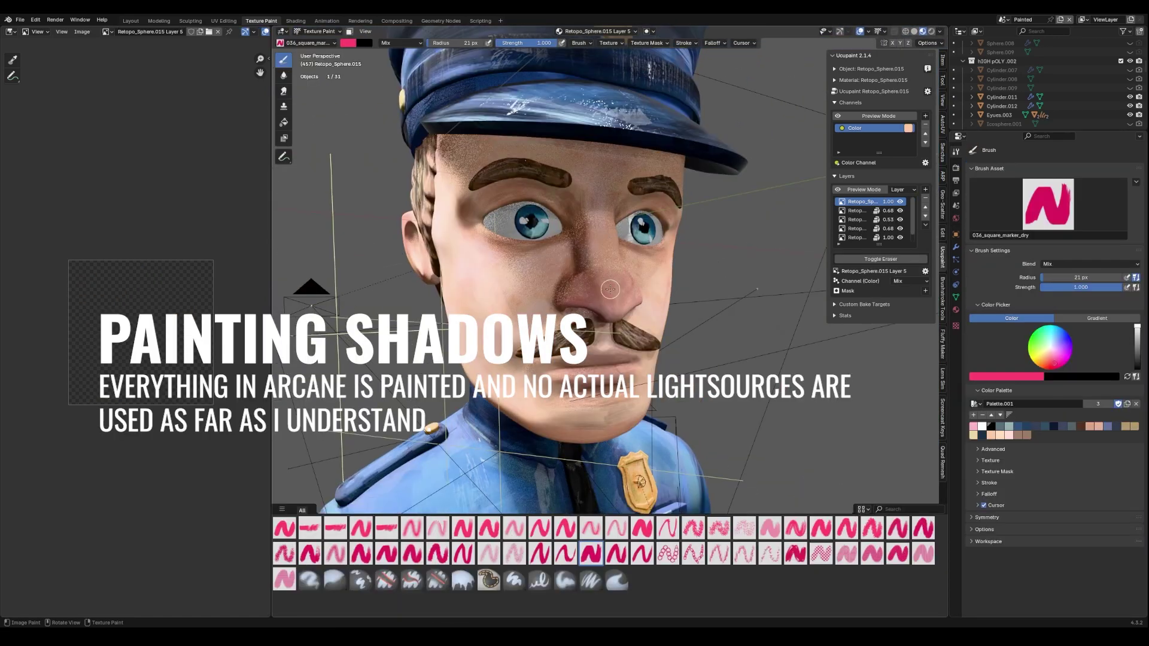
key("s")
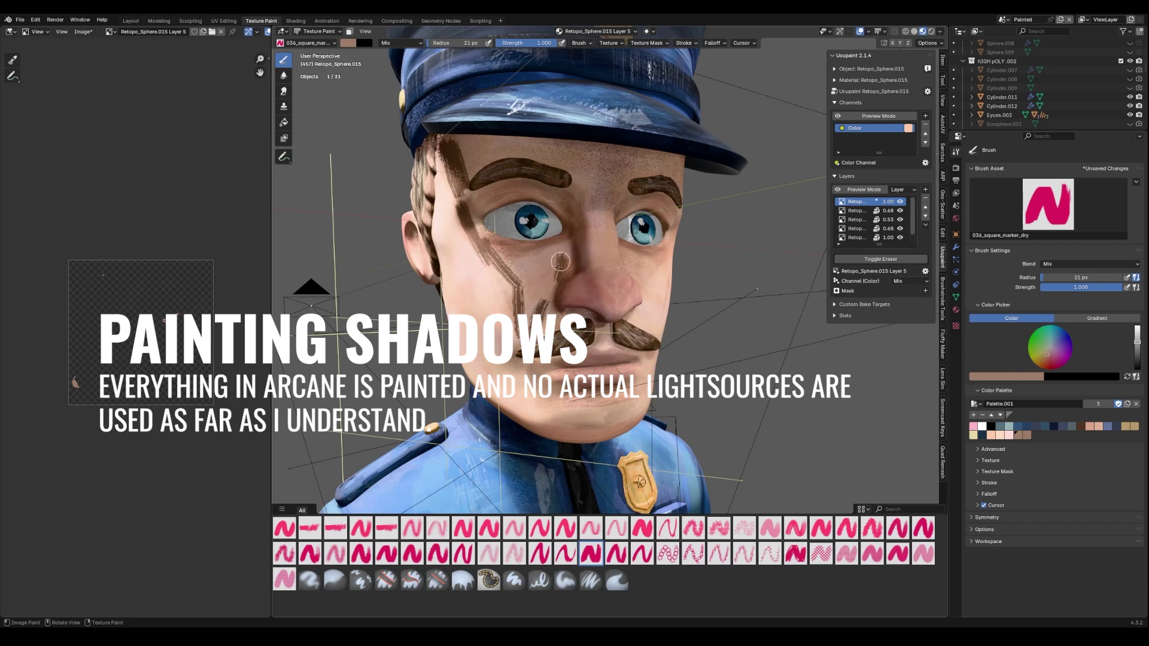
- Paint brown shadow over the forehead and cheek
left_click_drag(538, 249, 554, 144)
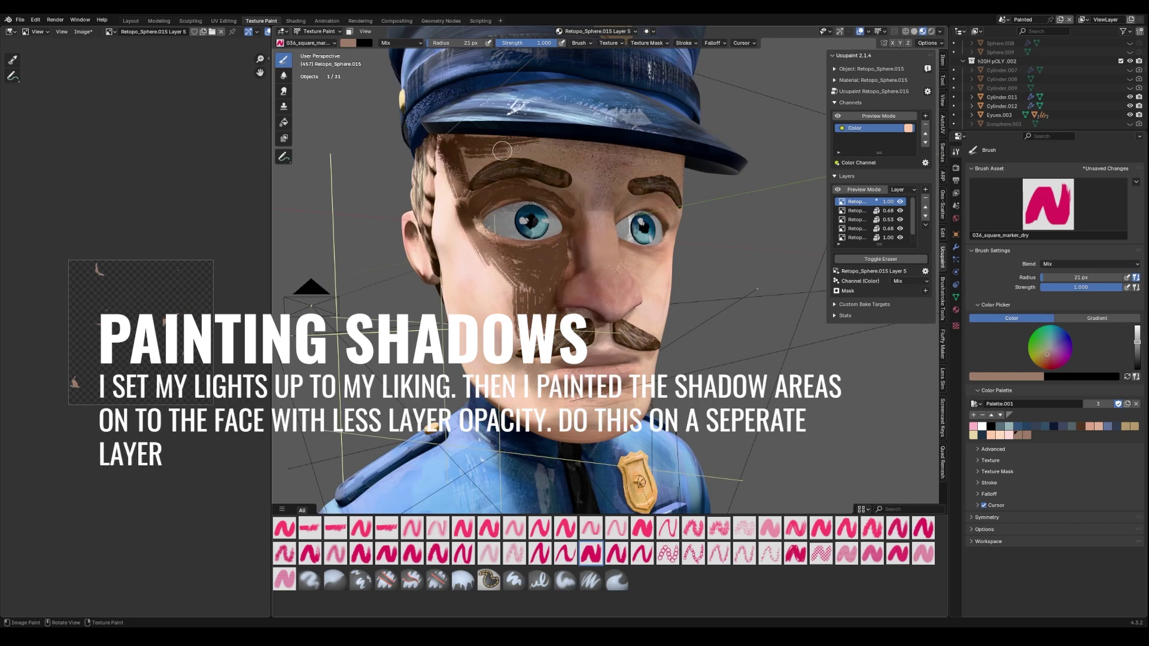
mouse_move(578, 174)
middle_mouse_down()
mouse_move(674, 138)
mouse_move(576, 264)
middle_mouse_up()
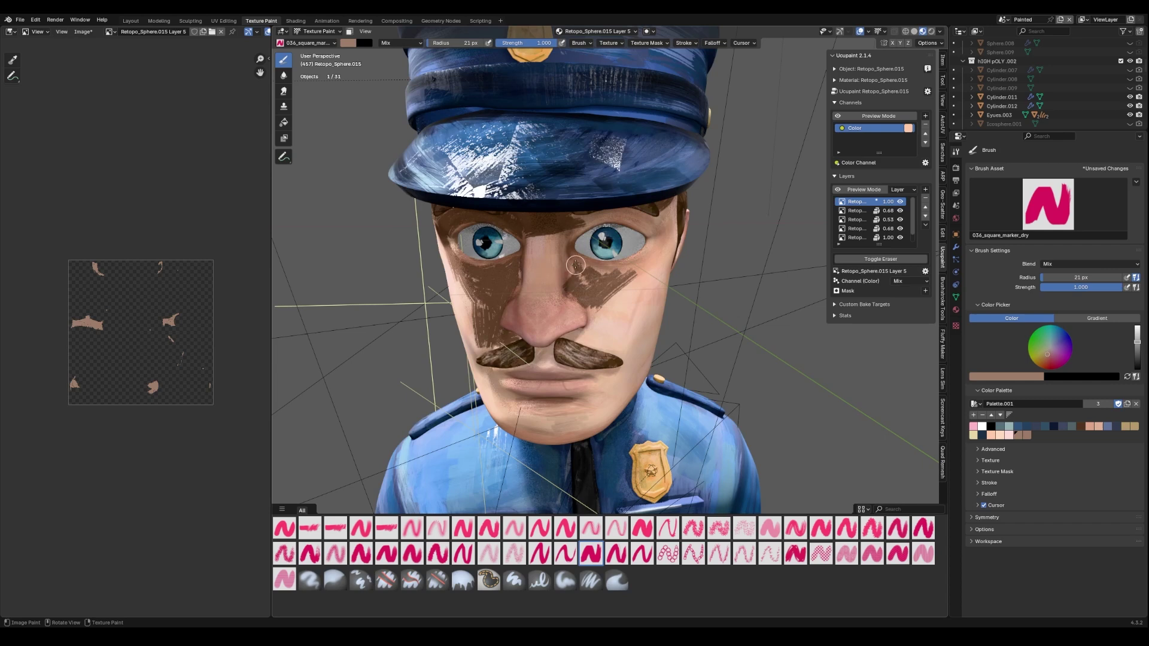
mouse_move(589, 321)
middle_mouse_down()
mouse_move(636, 261)
mouse_move(626, 213)
middle_mouse_up()
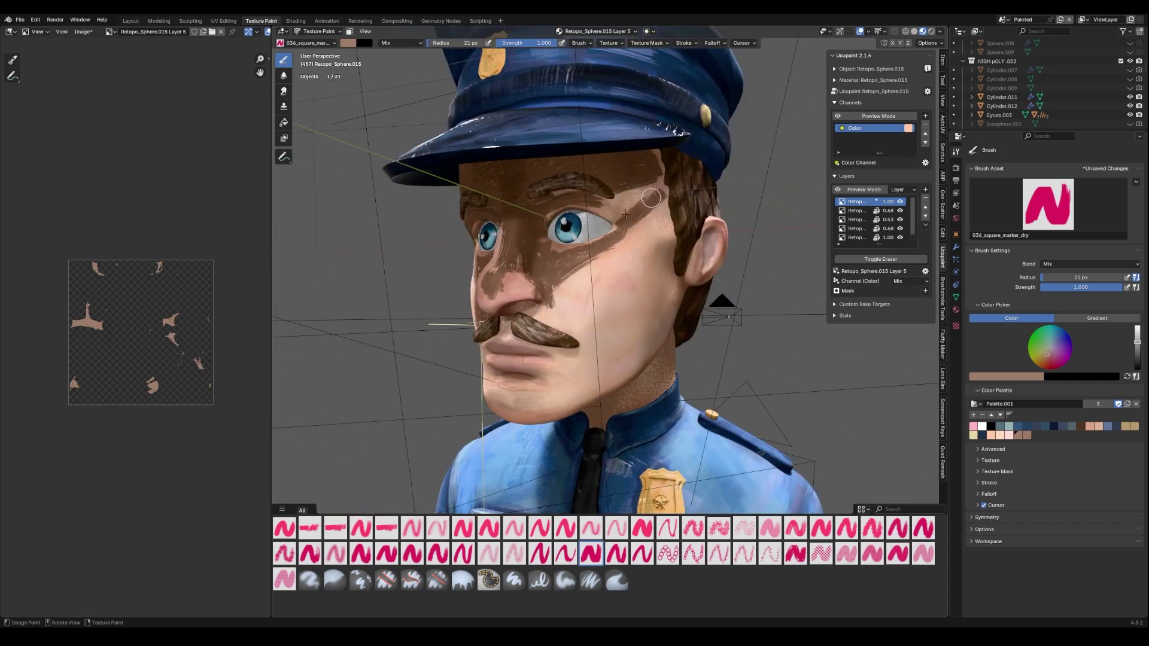
middle_click_drag(660, 148, 647, 239)
mouse_move(647, 240)
left_mouse_down()
mouse_move(634, 342)
mouse_move(653, 365)
left_mouse_up()
left_click_drag(676, 263, 688, 336)
- Add brown shadow under the lip and down the jaw, chin and neck
middle_click_drag(688, 335, 575, 335)
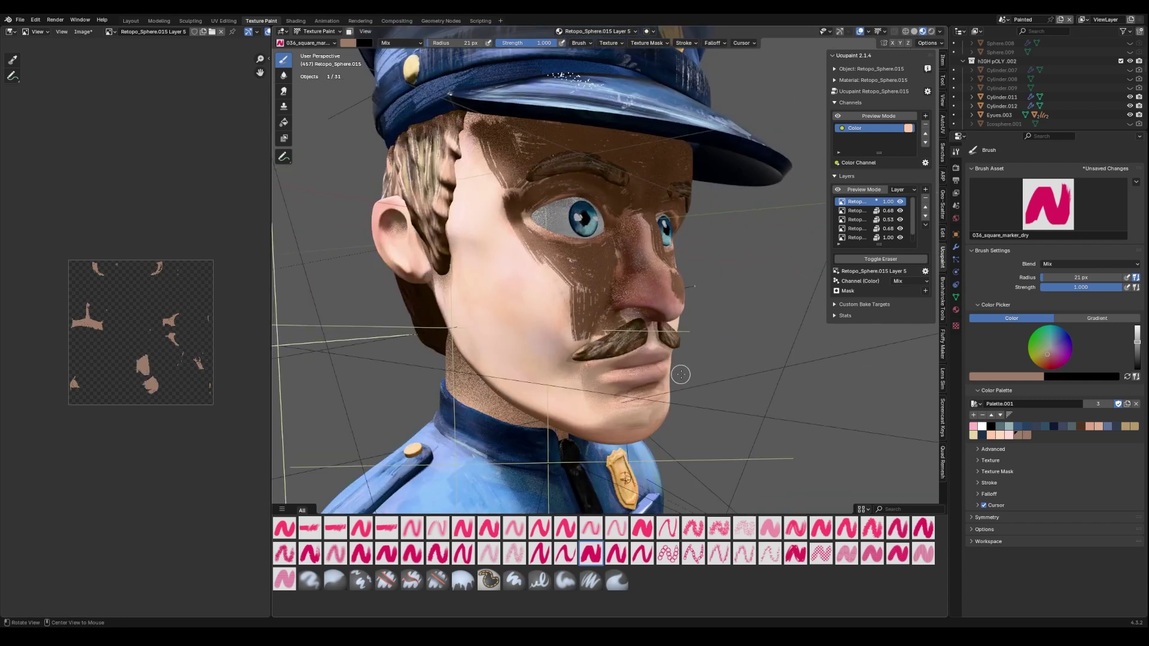
left_click_drag(599, 384, 553, 352)
mouse_move(553, 352)
middle_mouse_down()
mouse_move(617, 353)
mouse_move(575, 180)
middle_mouse_up()
mouse_move(574, 180)
left_mouse_down()
mouse_move(585, 231)
mouse_move(715, 368)
left_mouse_up()
middle_click_drag(714, 368, 588, 323)
left_click_drag(587, 324, 626, 366)
- Paint further shadow strokes on the neck, viewing it from the back and side
mouse_move(626, 367)
middle_mouse_down()
mouse_move(625, 392)
mouse_move(658, 336)
middle_mouse_up()
left_click_drag(658, 336, 719, 407)
mouse_move(718, 407)
middle_mouse_down()
mouse_move(610, 273)
mouse_move(672, 282)
mouse_move(592, 480)
middle_mouse_up()
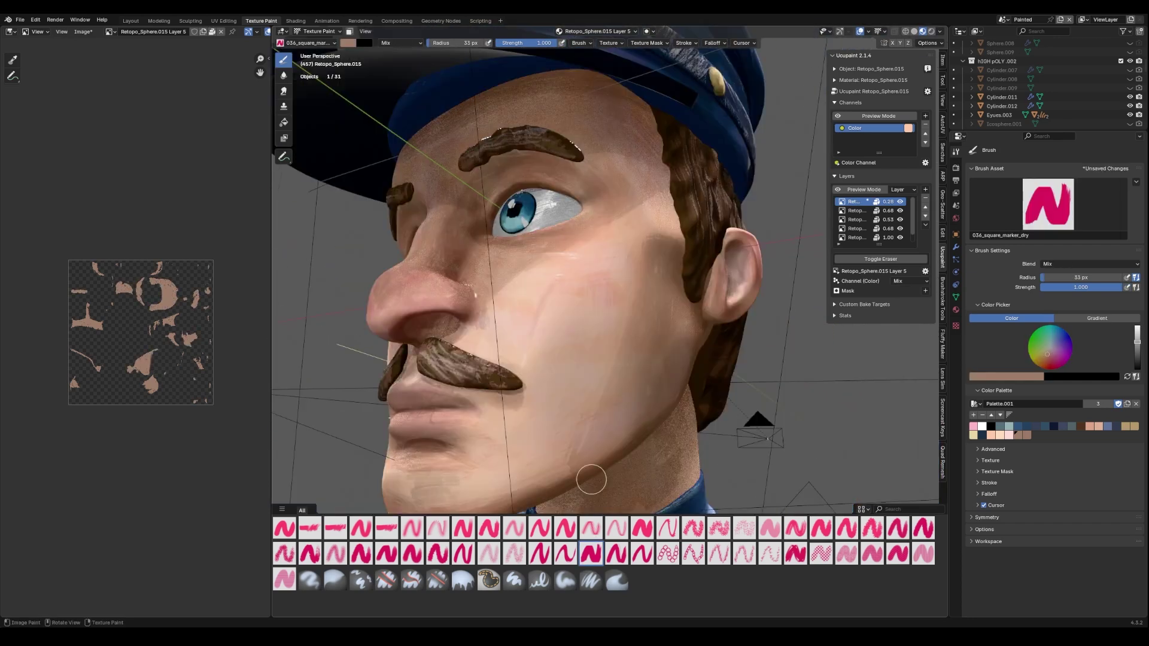
scroll(545, 407, "up", 3)
scroll(613, 413, "down", 5)
mouse_move(612, 413)
middle_mouse_down()
mouse_move(593, 425)
mouse_move(630, 433)
middle_mouse_up()
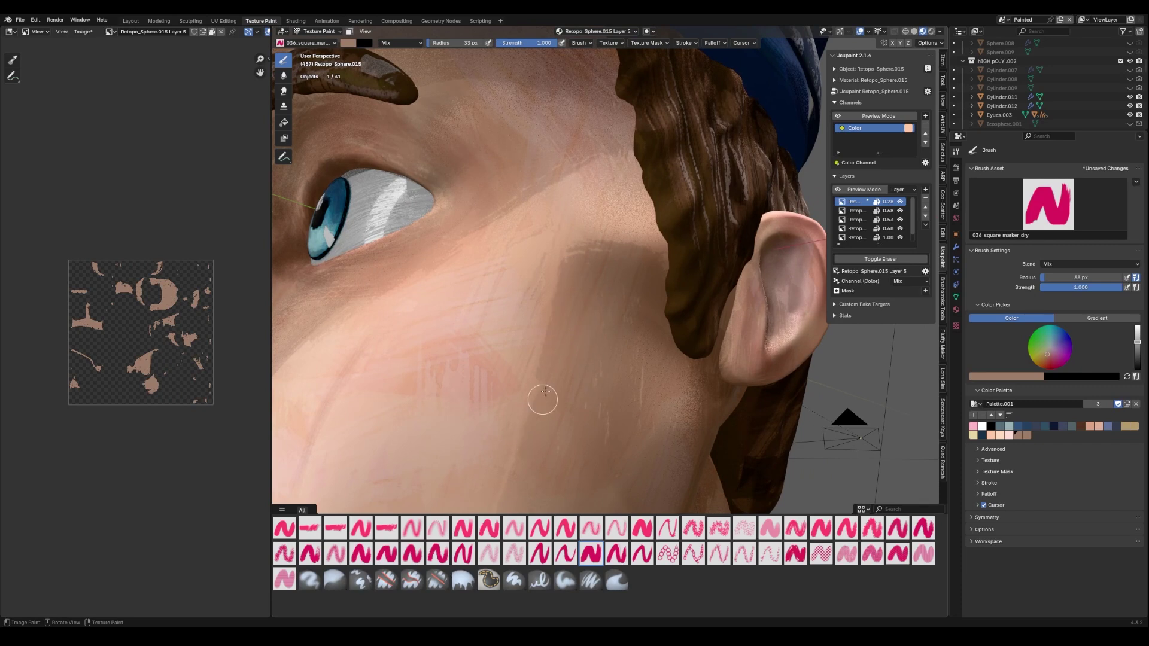
middle_click_drag(652, 438, 566, 351)
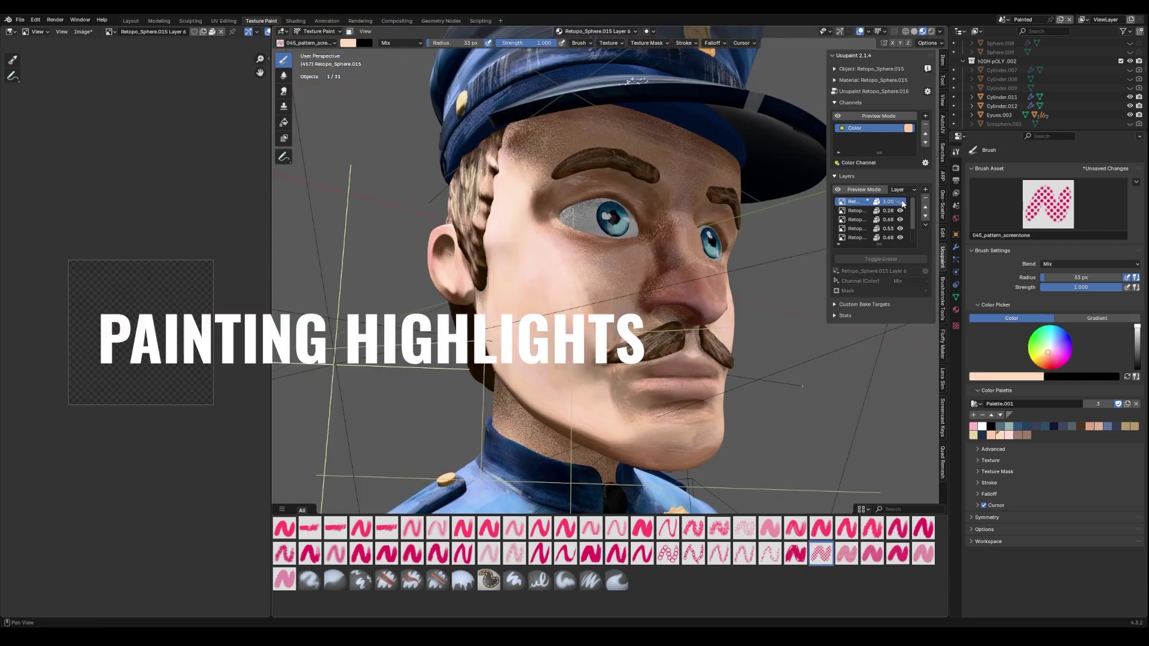
- Resize the brush to 28 px and review the face from profile, three-quarter and front
key("f")
left_click(562, 311)
key("f")
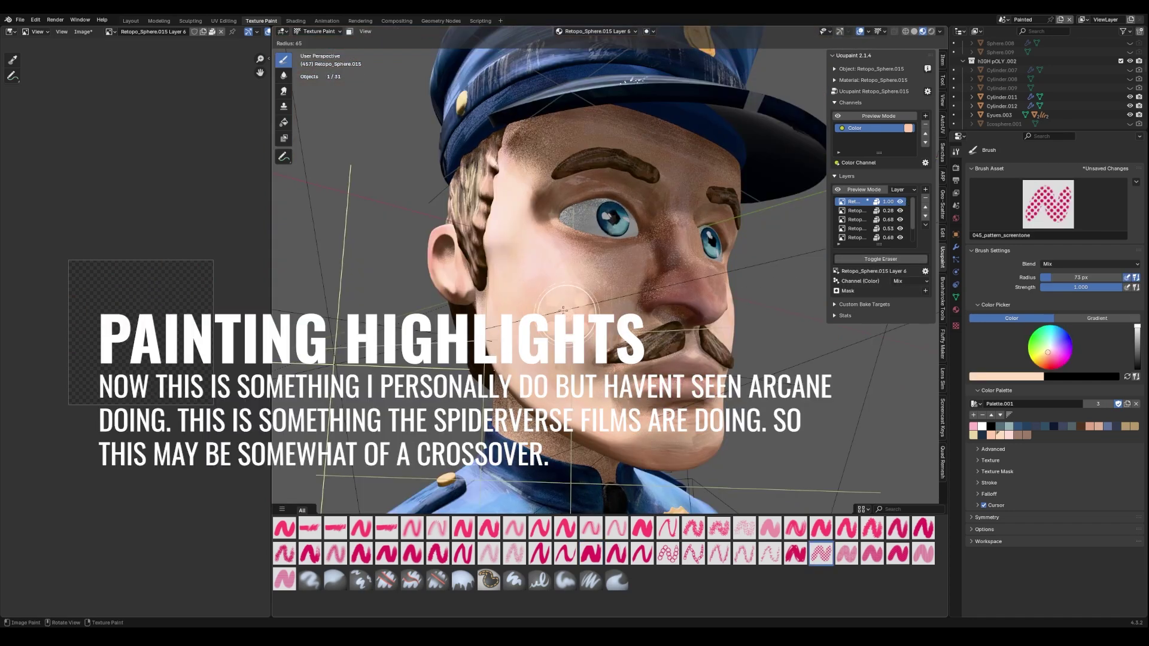
left_click(564, 310)
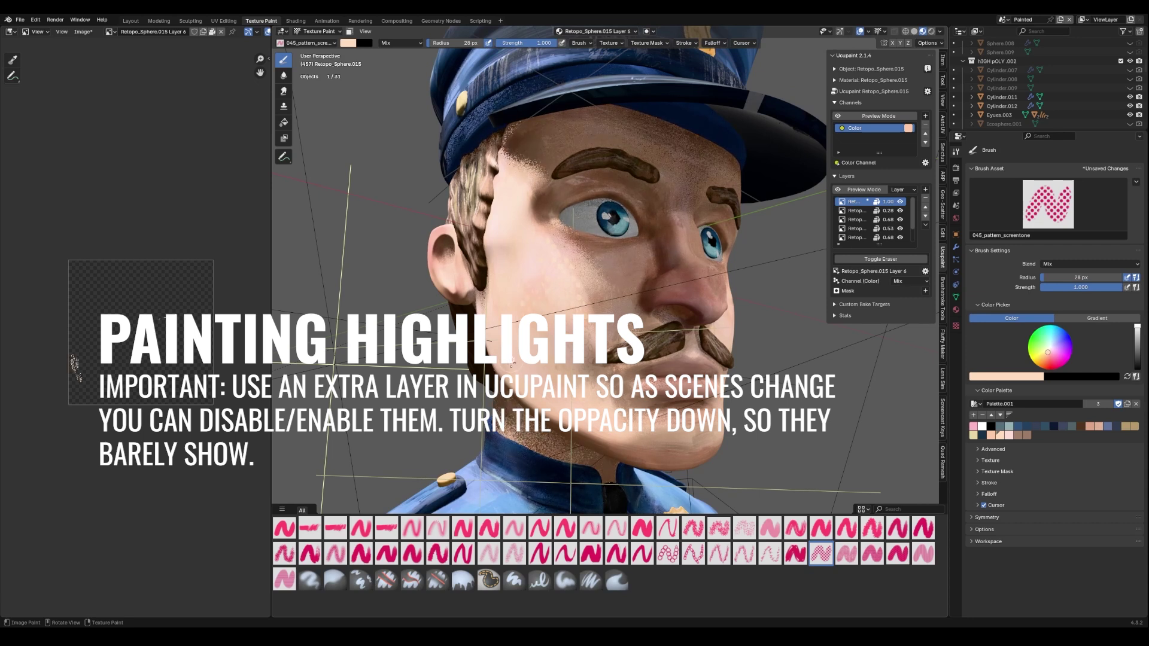
middle_click_drag(756, 435, 793, 427)
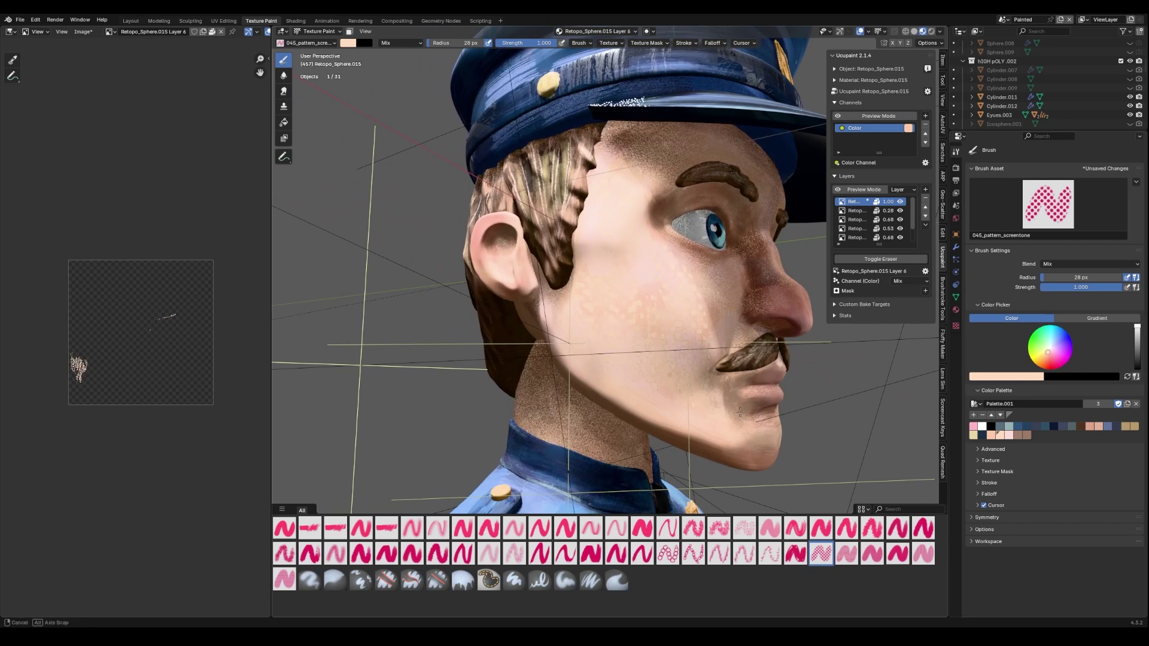
middle_click_drag(679, 316, 892, 68)
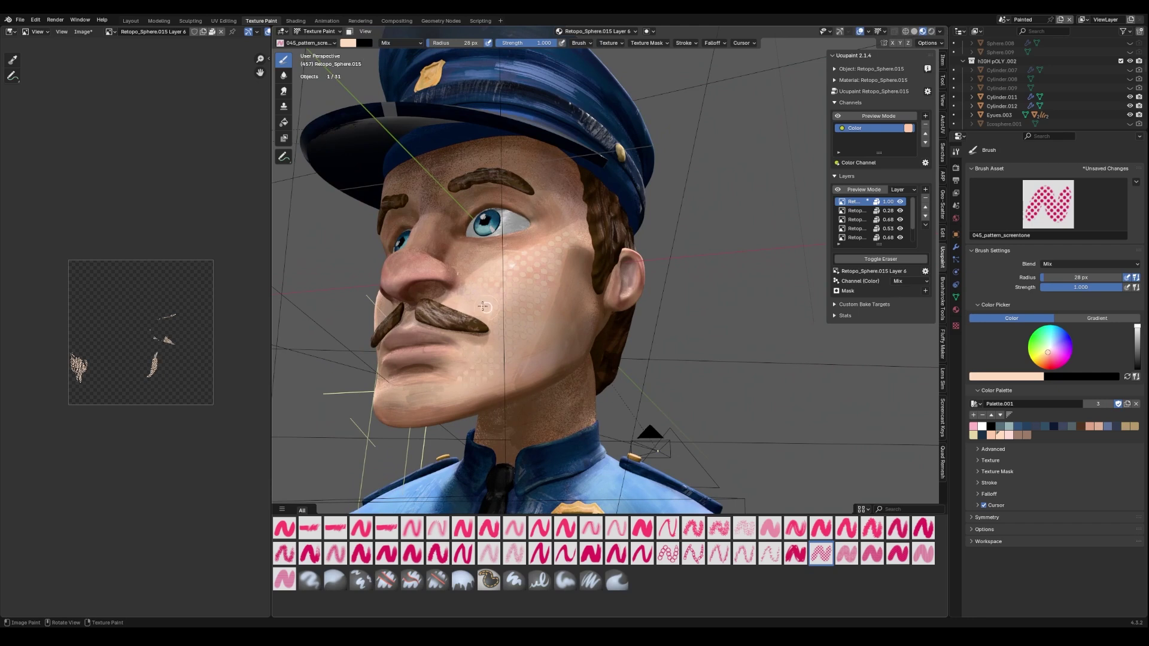
mouse_move(467, 296)
middle_mouse_down()
mouse_move(654, 406)
mouse_move(599, 399)
middle_mouse_up()
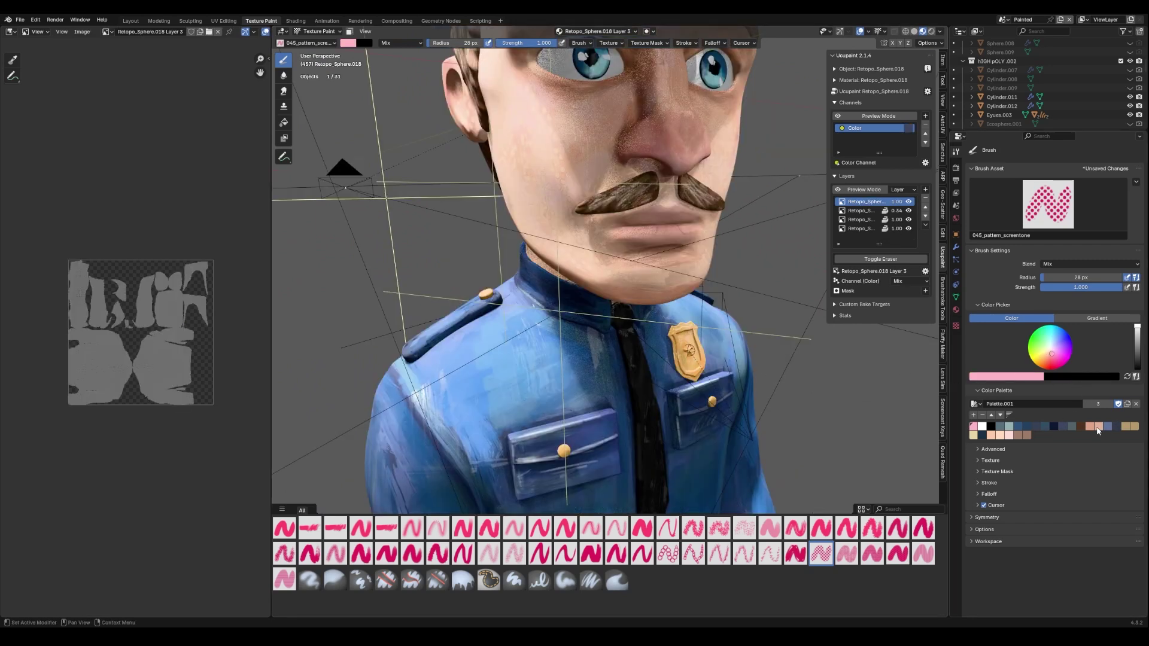
- Paint grey-teal screentone dots along the left shoulder toward the collar, then fade the layer to about 0.2 opacity
left_click(1009, 427)
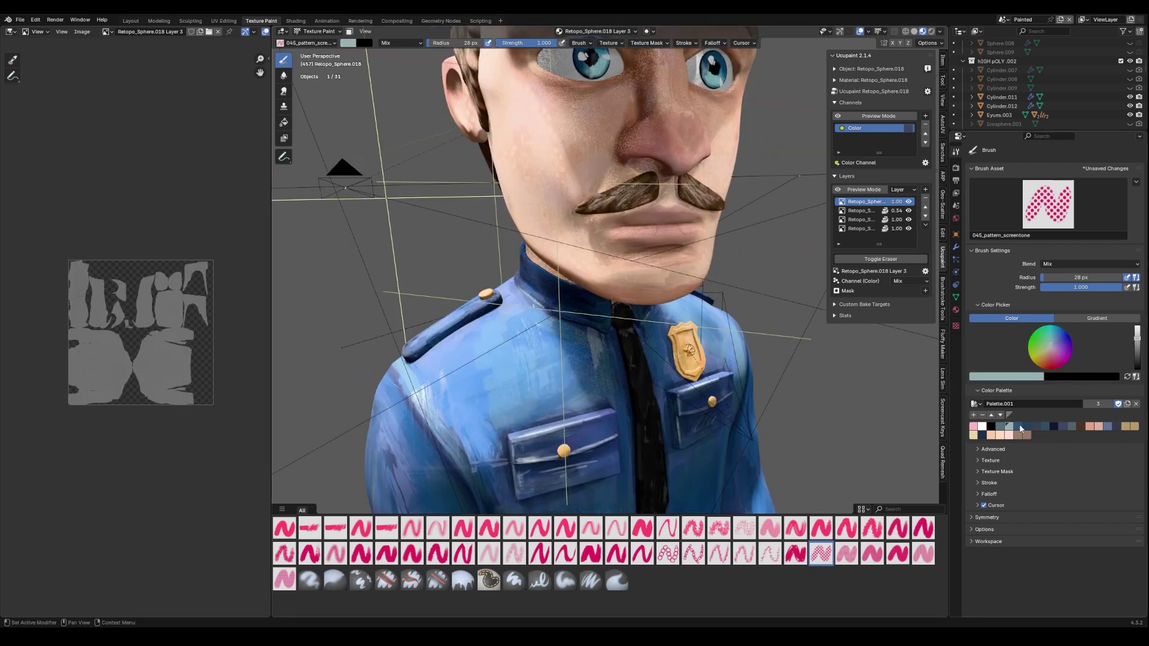
left_click_drag(429, 376, 497, 330)
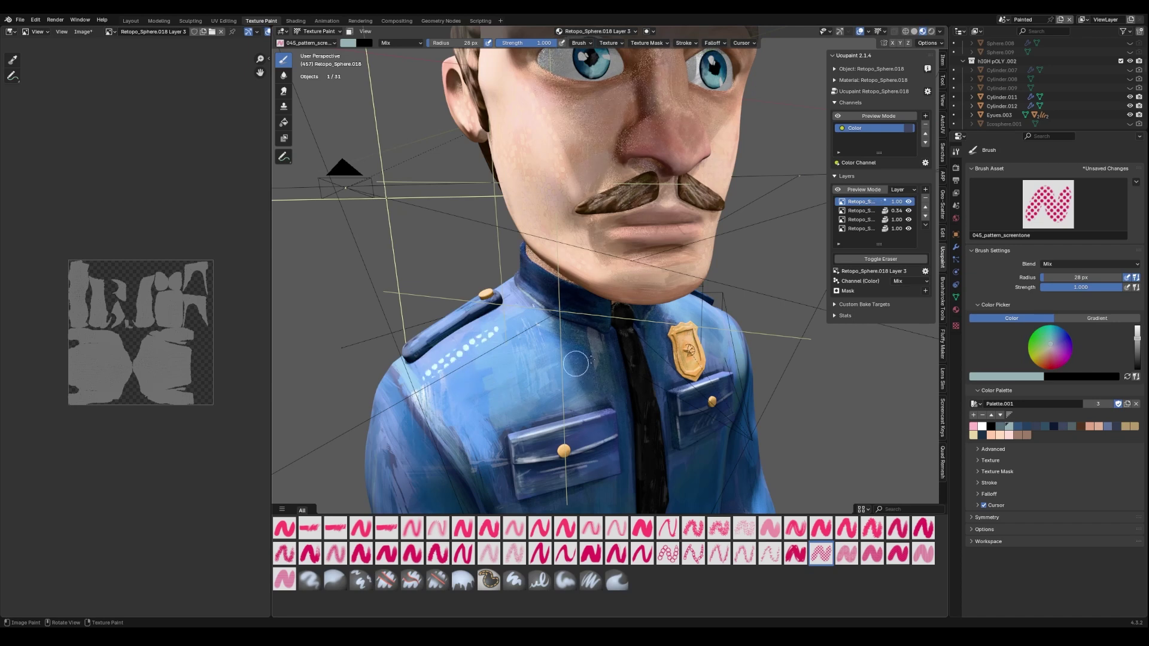
left_click_drag(428, 389, 449, 390)
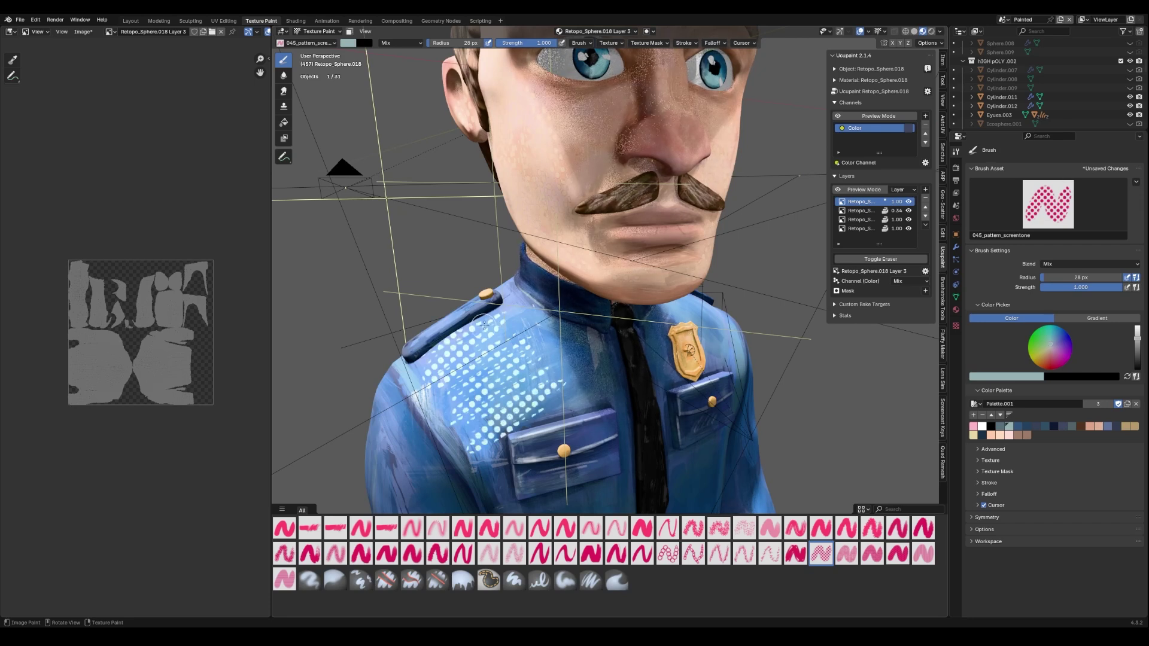
scroll(468, 439, "down", 5)
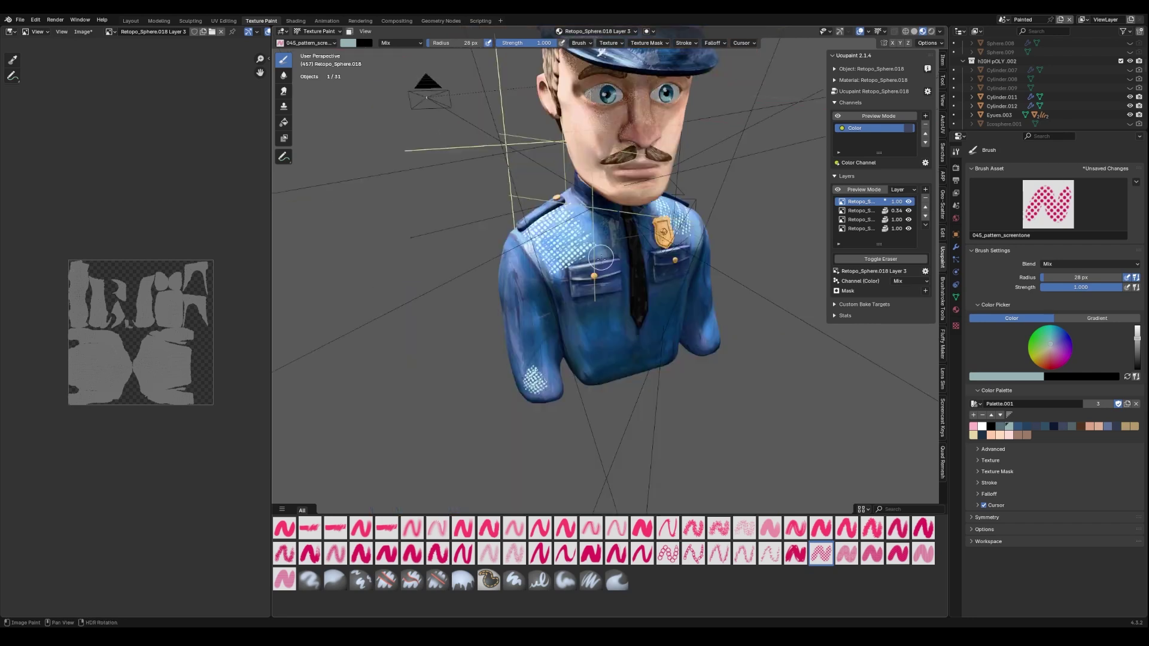
middle_click_drag(468, 439, 607, 313)
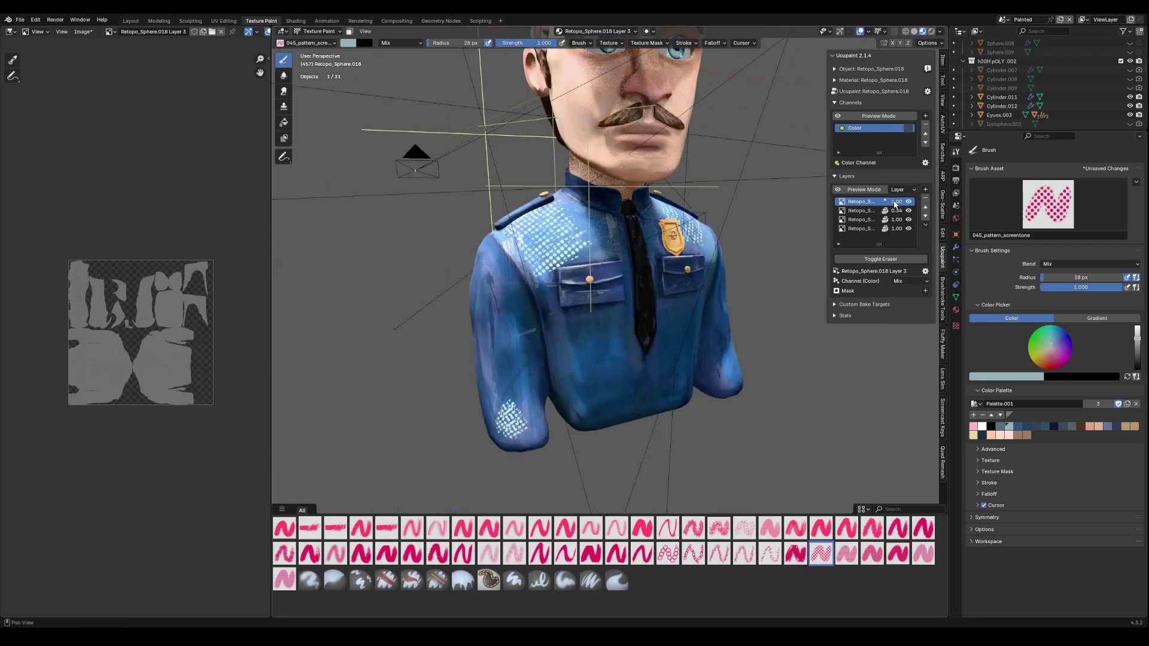
left_click_drag(895, 204, 879, 205)
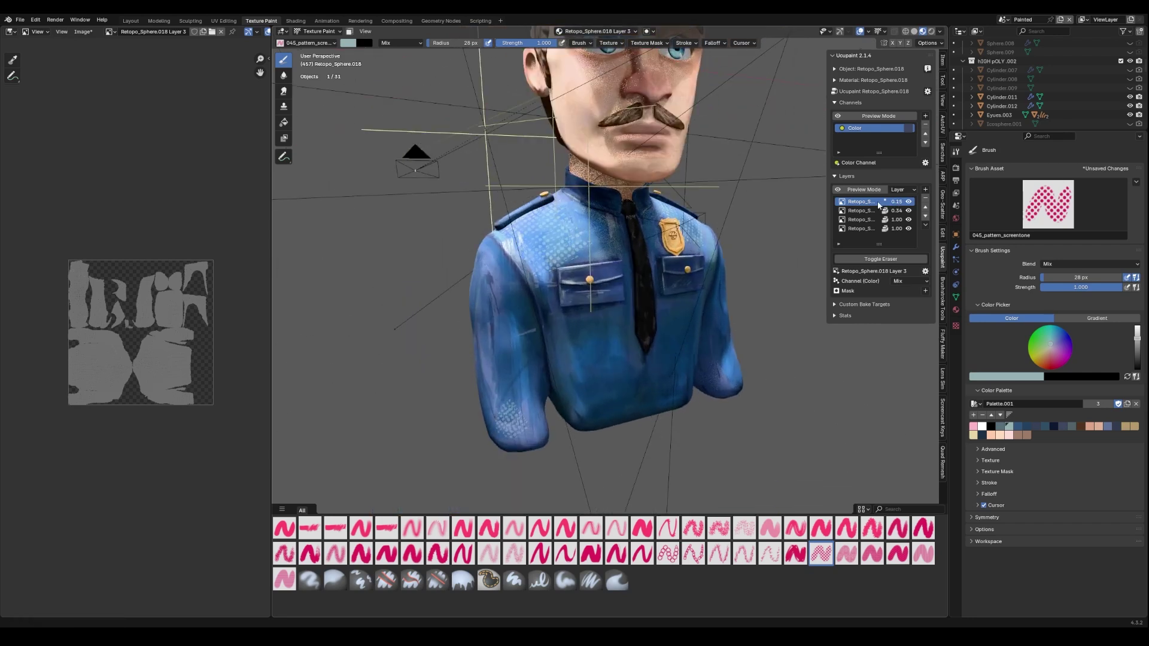